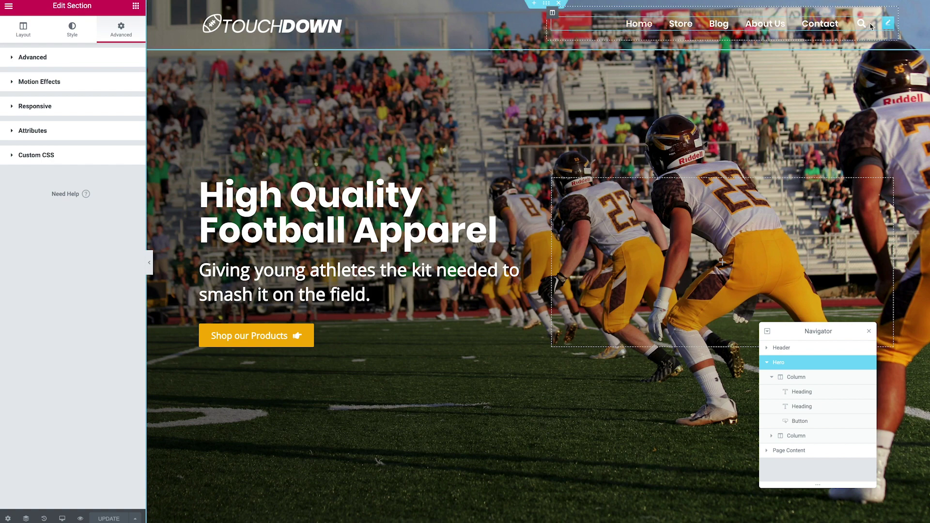
Open the settings of the header's menu icon list and look up the available list widgets with the search term "list"
click(888, 27)
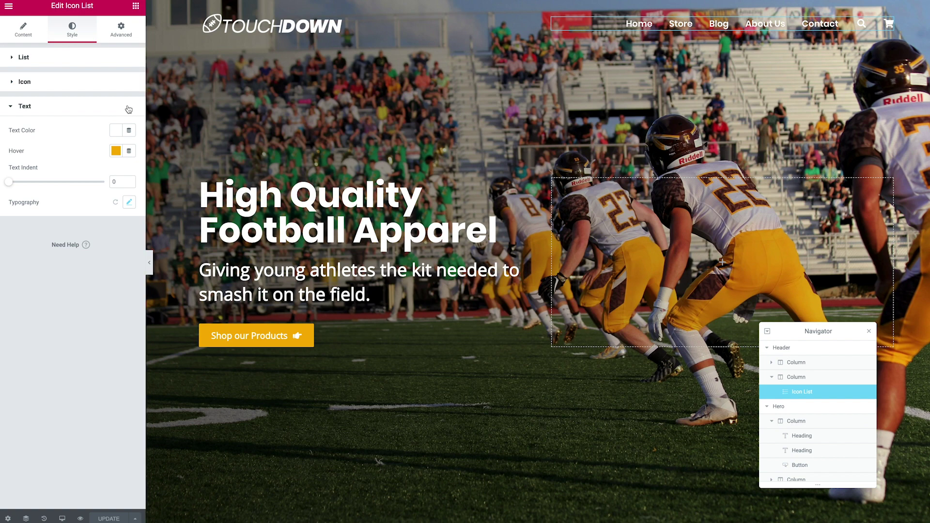
click(136, 6)
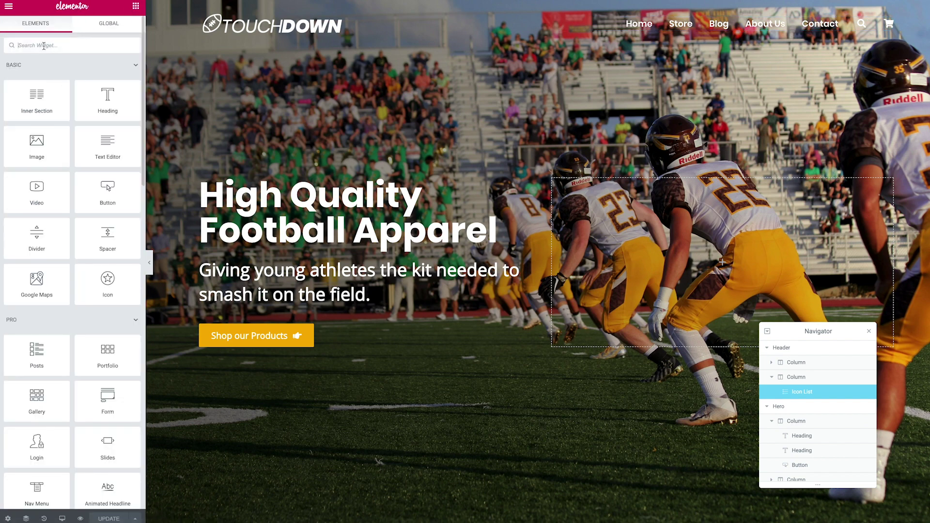
text(list)
drag(33, 79, 662, 11)
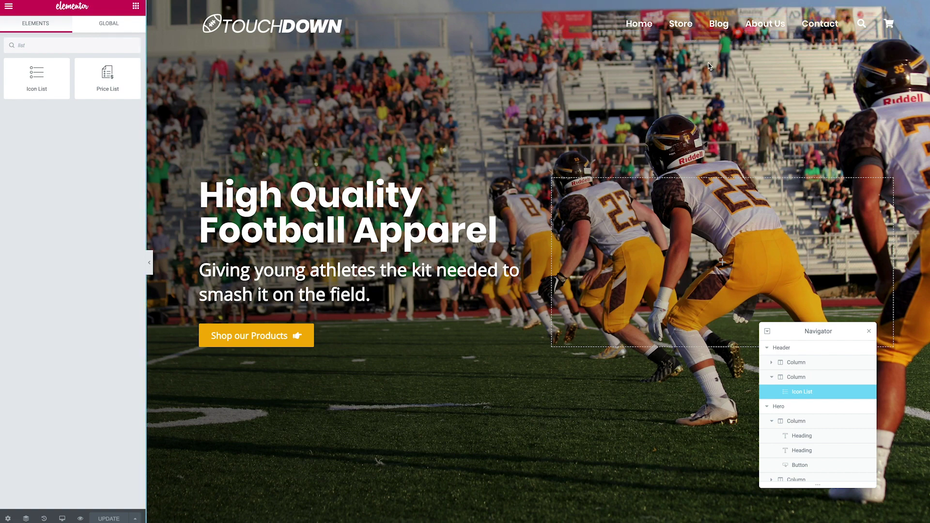
key(BackSpace)
key(BackSpace)
key(BackSpace)
key(BackSpace)
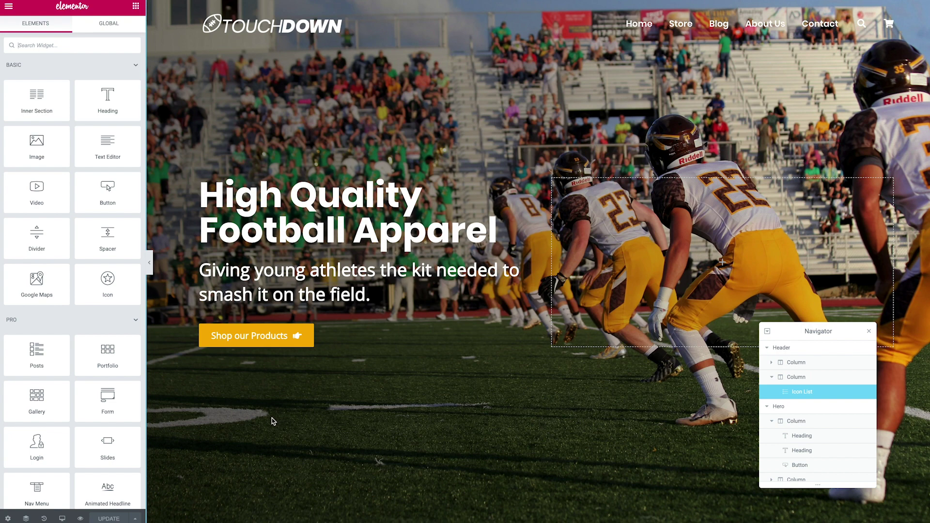
Look over the hero section and the text content beneath it
scroll(274, 421, down, 1)
scroll(274, 421, up, 1)
scroll(366, 415, down, 1)
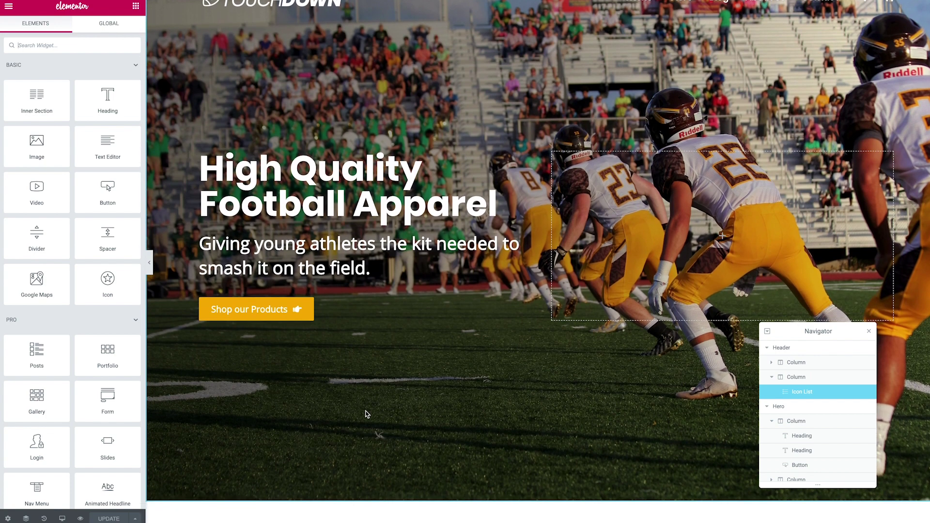
scroll(367, 414, up, 1)
scroll(367, 414, down, 1)
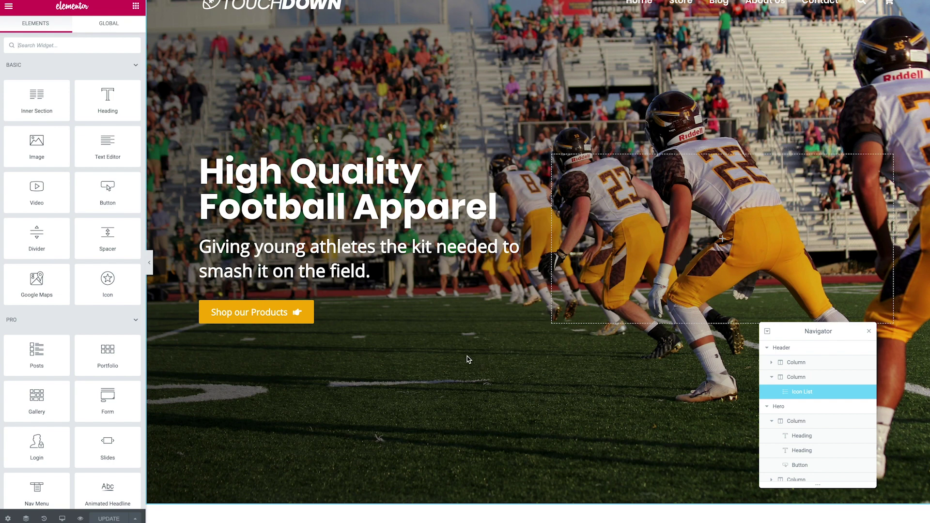
scroll(467, 359, down, 1)
scroll(466, 358, down, 4)
scroll(466, 357, up, 5)
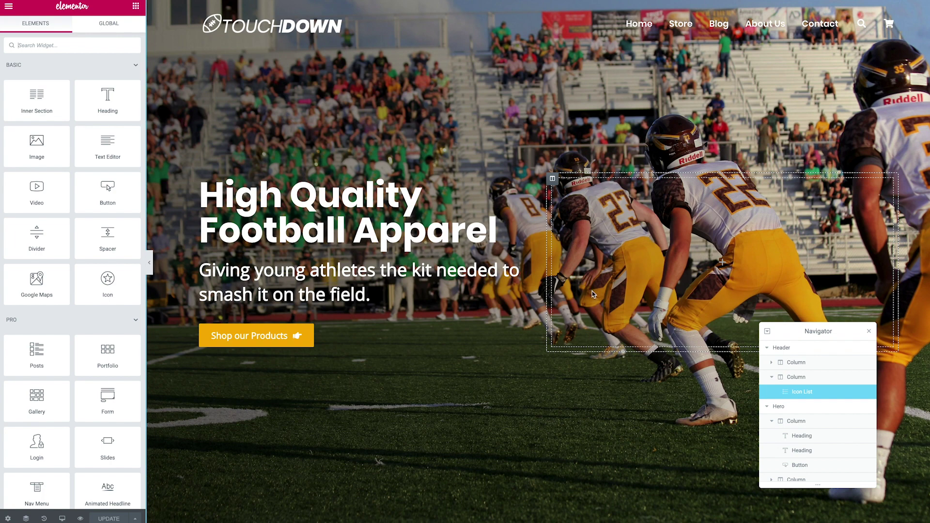
scroll(477, 364, down, 1)
scroll(477, 365, down, 1)
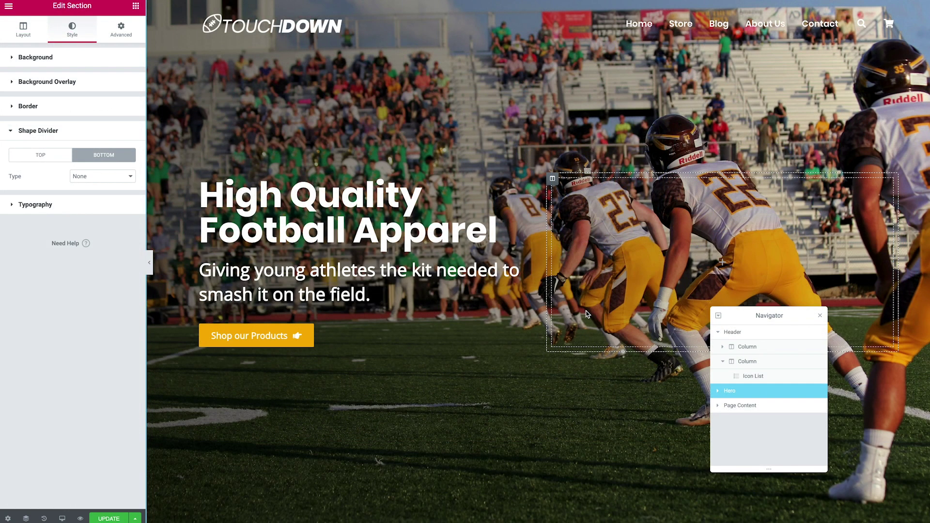
scroll(586, 314, down, 5)
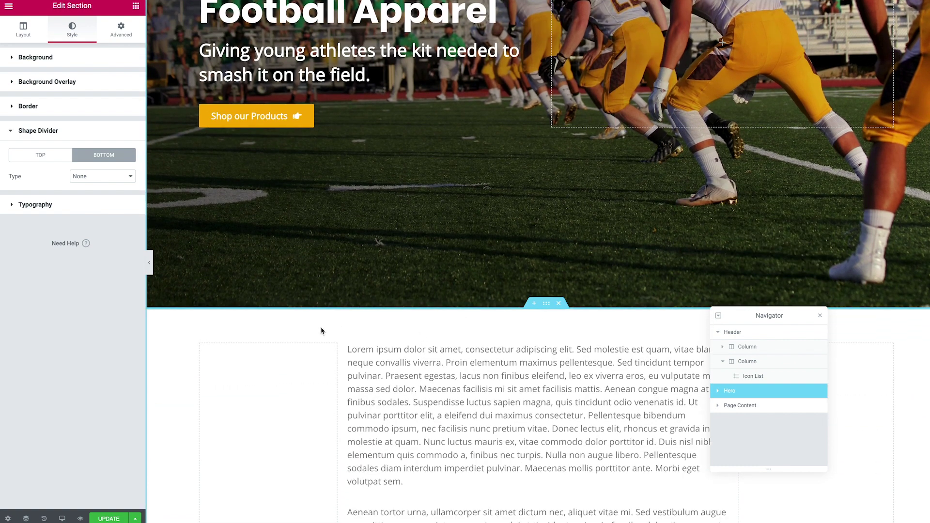
scroll(302, 330, down, 4)
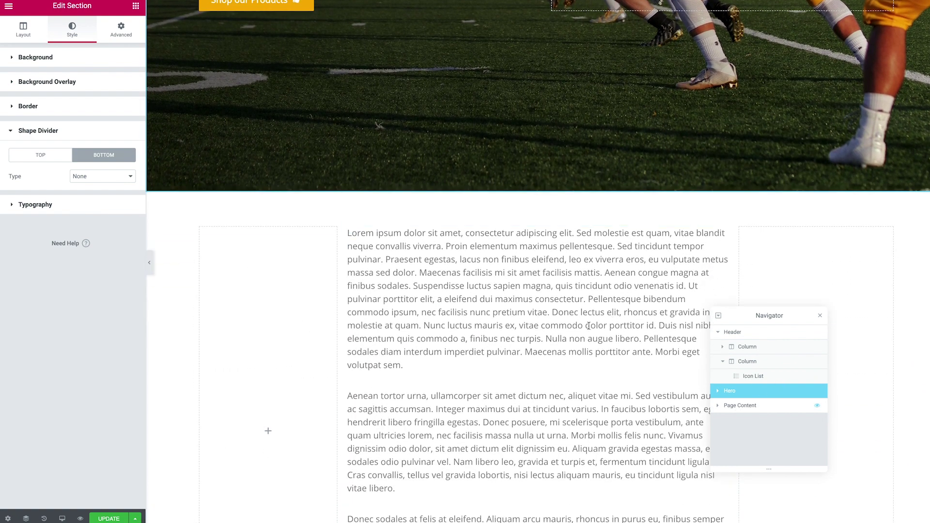
Select the Page Content section and review the page's header, hero and body text areas
click(737, 406)
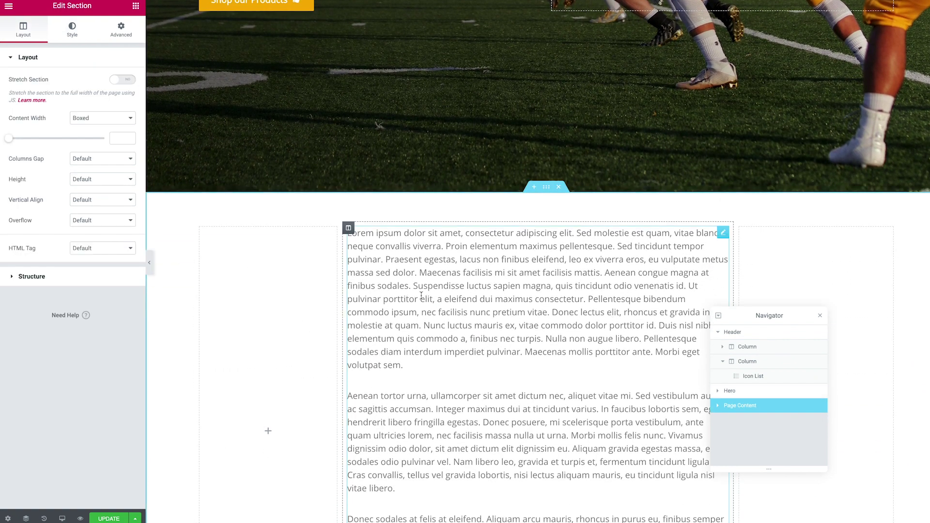
scroll(457, 295, up, 7)
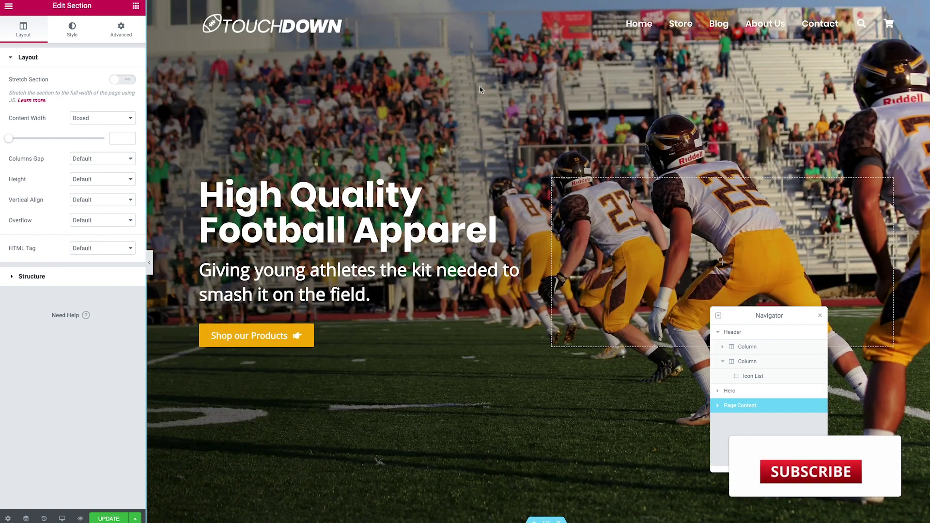
scroll(468, 297, down, 2)
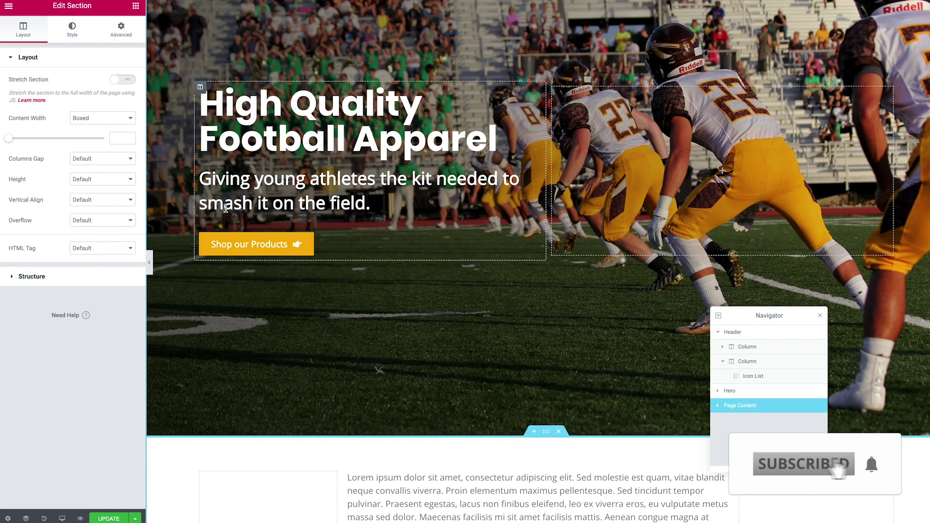
scroll(415, 308, down, 1)
scroll(398, 312, up, 3)
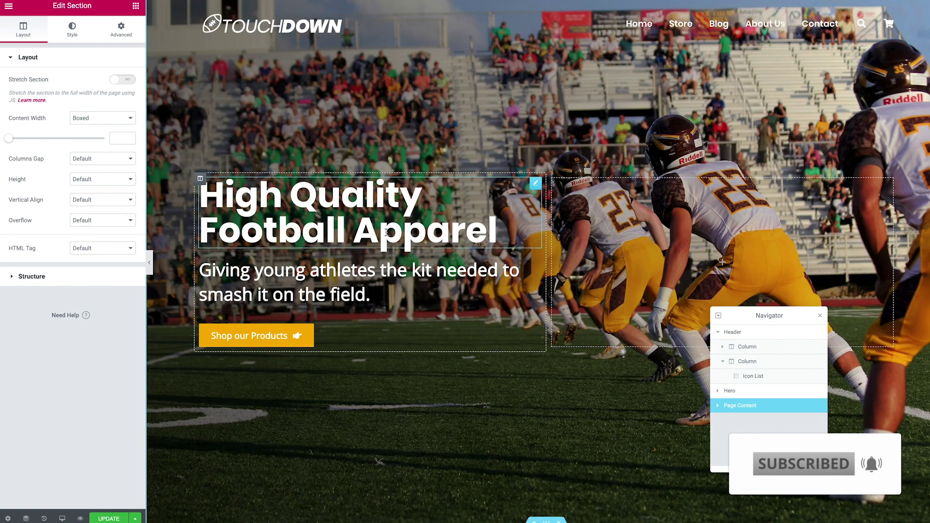
scroll(465, 207, down, 1)
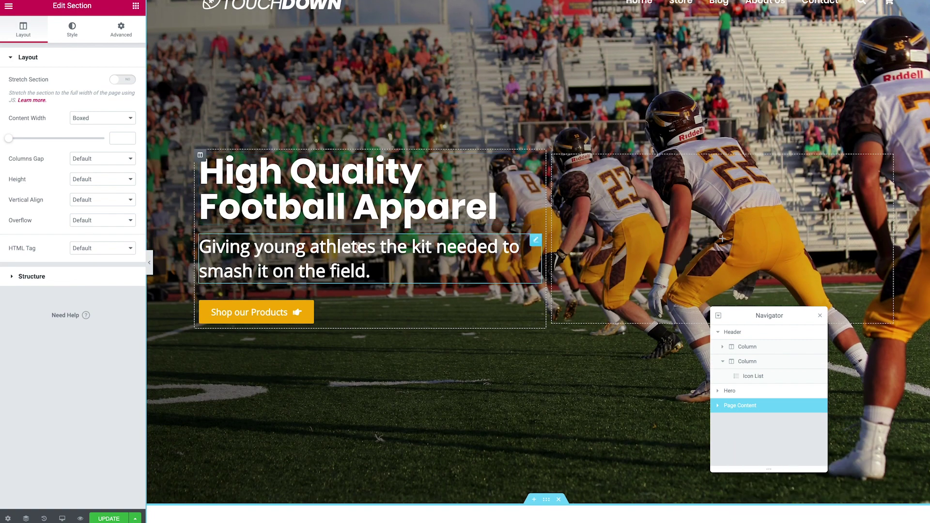
scroll(465, 207, down, 5)
scroll(442, 305, down, 5)
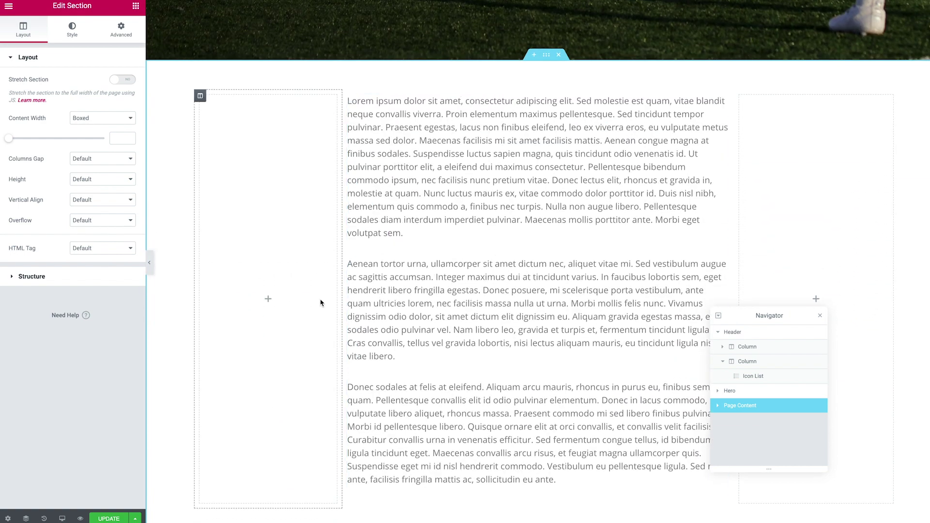
scroll(402, 299, up, 1)
scroll(401, 298, up, 4)
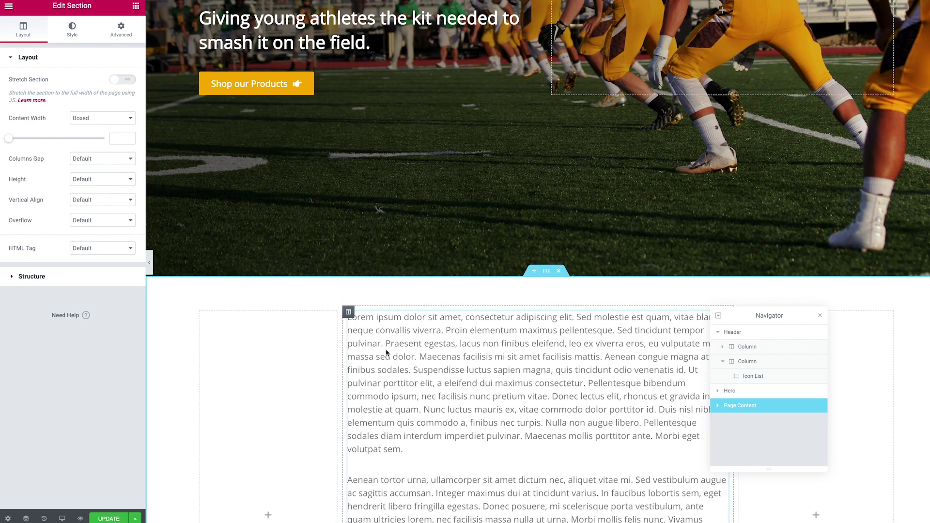
scroll(408, 279, down, 2)
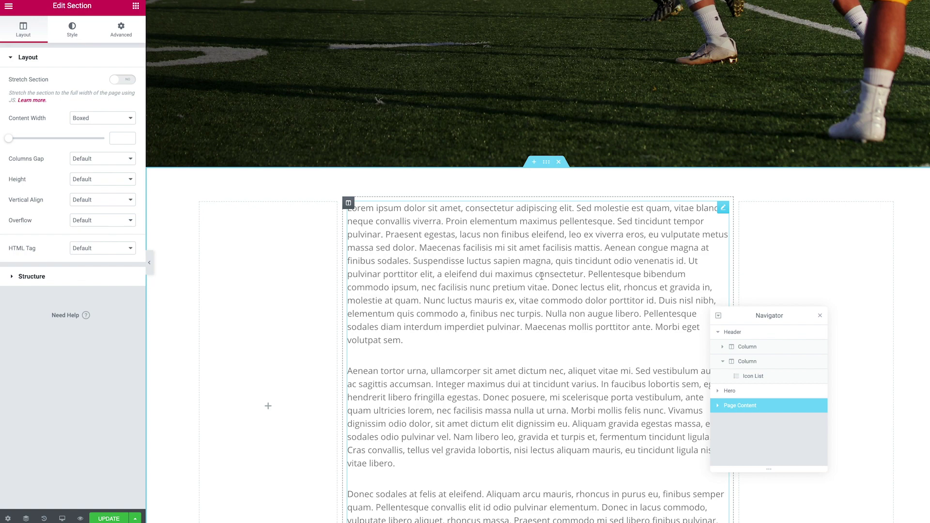
scroll(541, 355, up, 2)
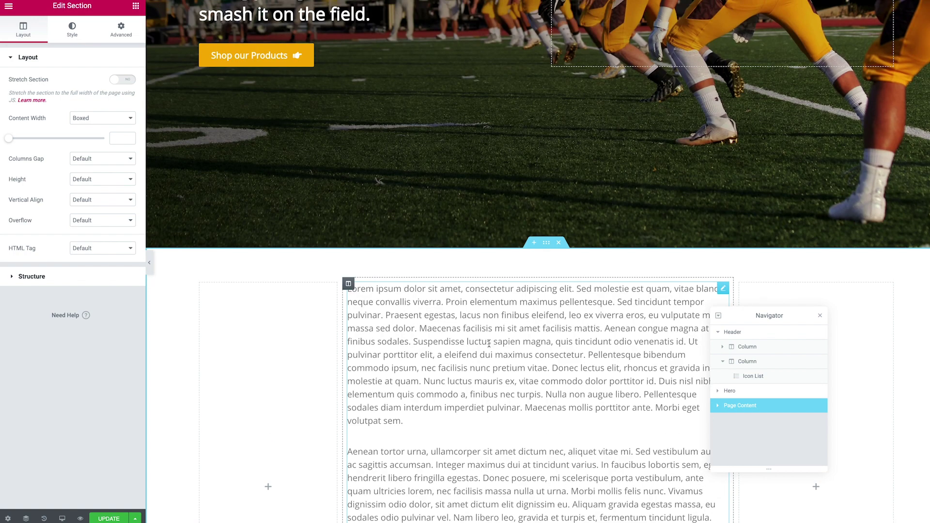
scroll(471, 376, up, 7)
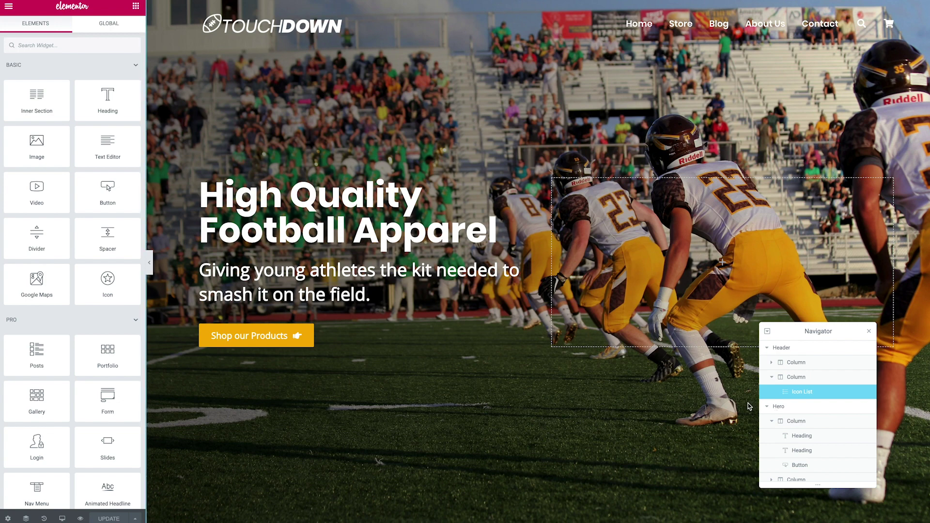
Call up the Navigator from the hero's empty column and collapse its Hero and Header entries
right_click(608, 330)
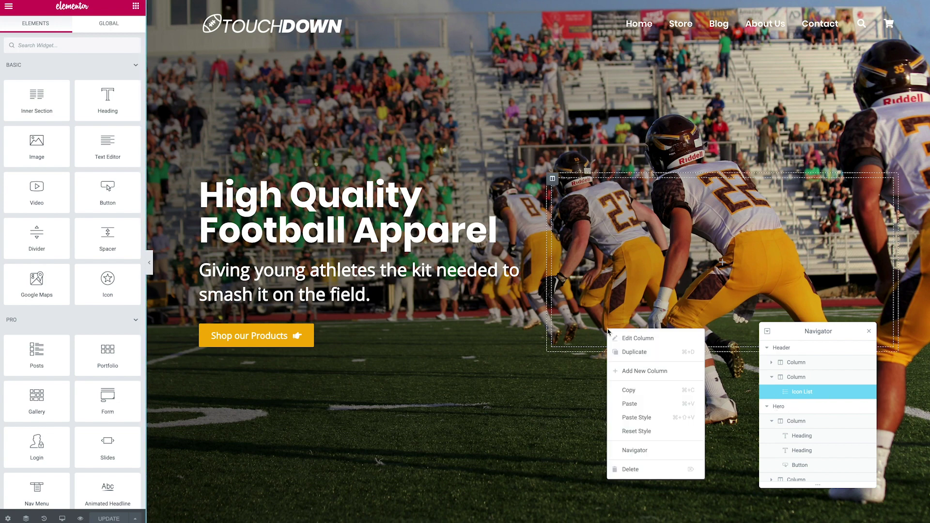
click(640, 451)
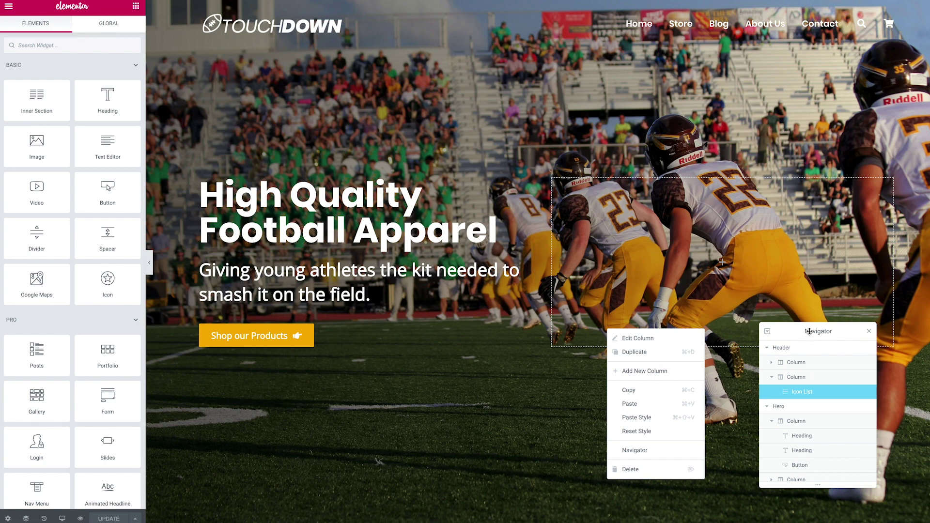
click(768, 407)
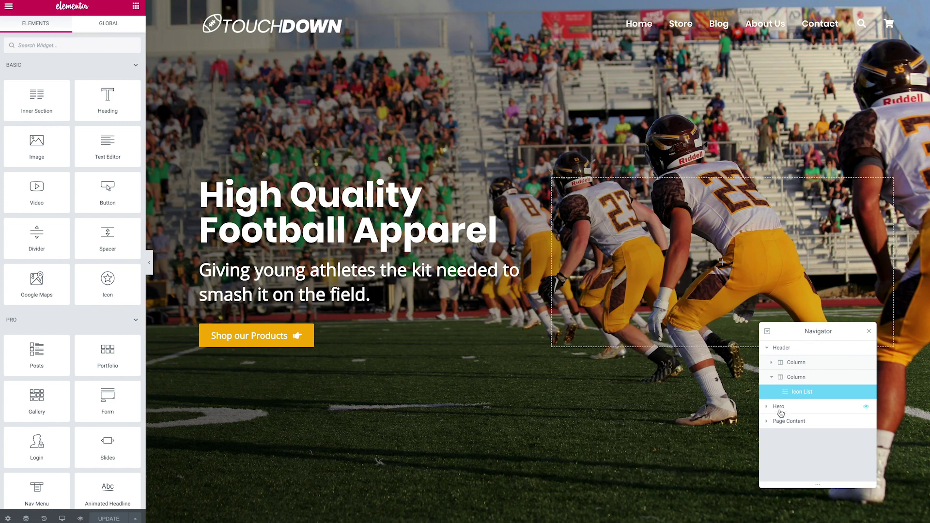
click(769, 349)
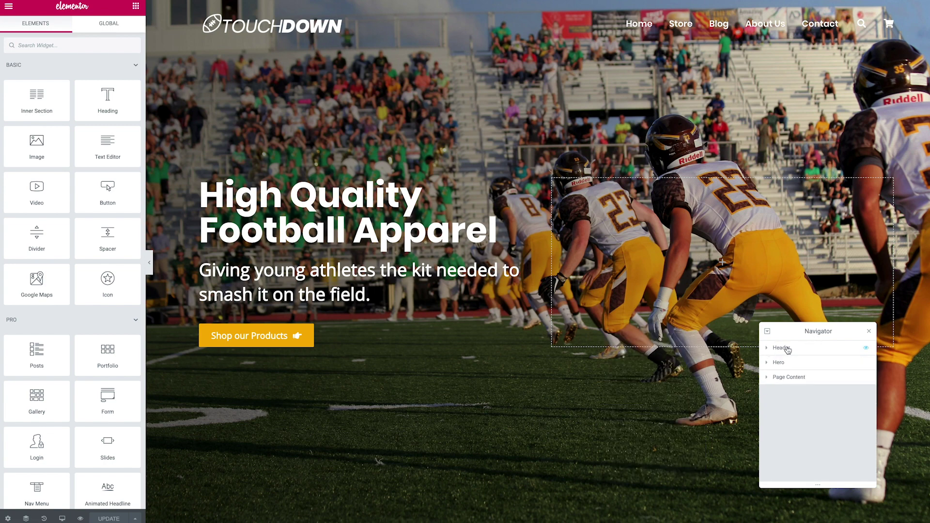
Select the Header section in the Navigator and open its name for editing
click(781, 350)
double_click(780, 349)
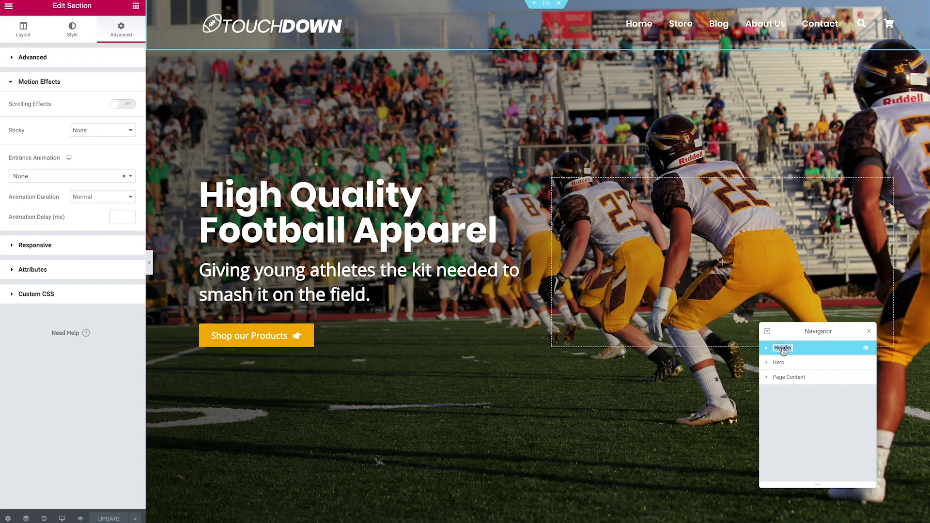
click(795, 403)
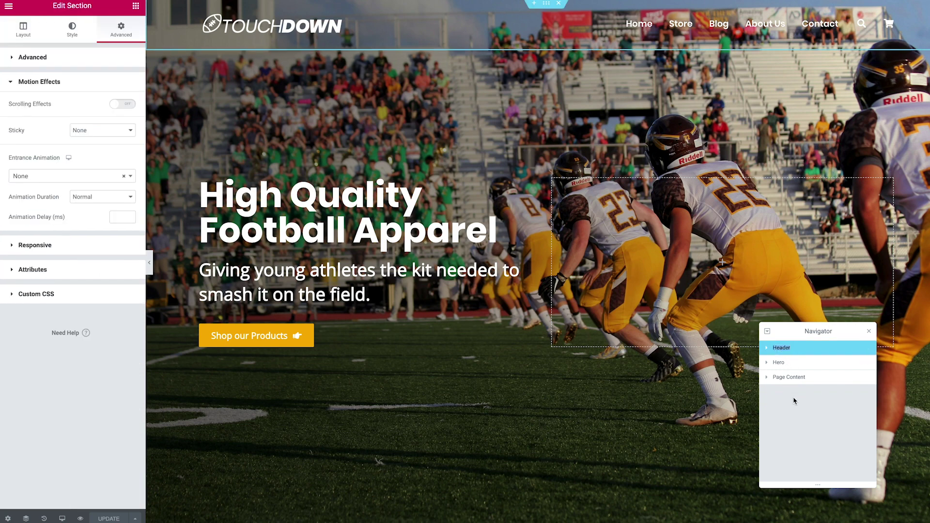
Set the Hero section's entrance animation to Fade In
click(788, 365)
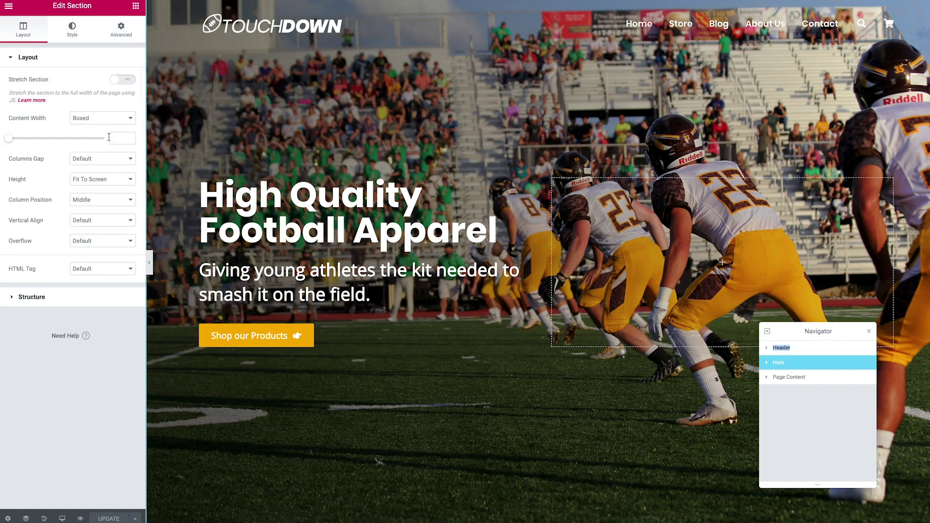
click(121, 30)
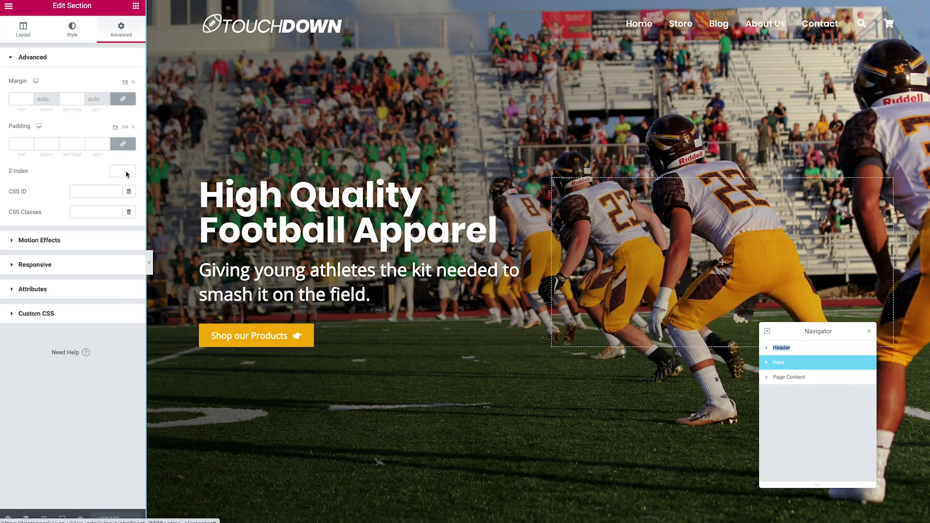
click(89, 245)
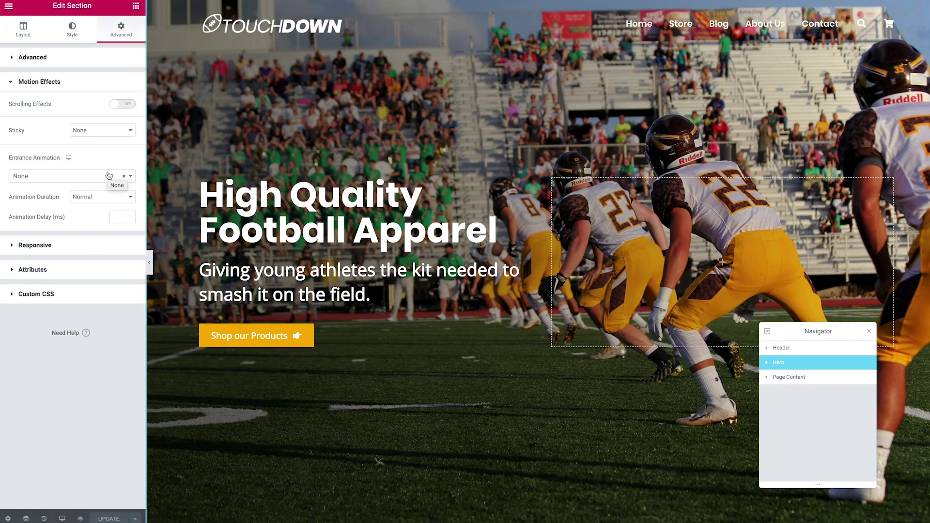
click(81, 177)
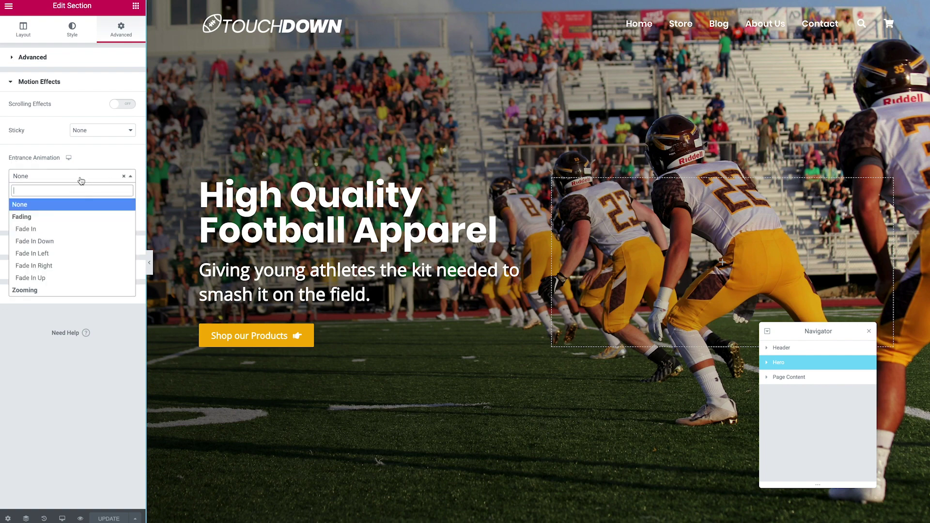
click(36, 231)
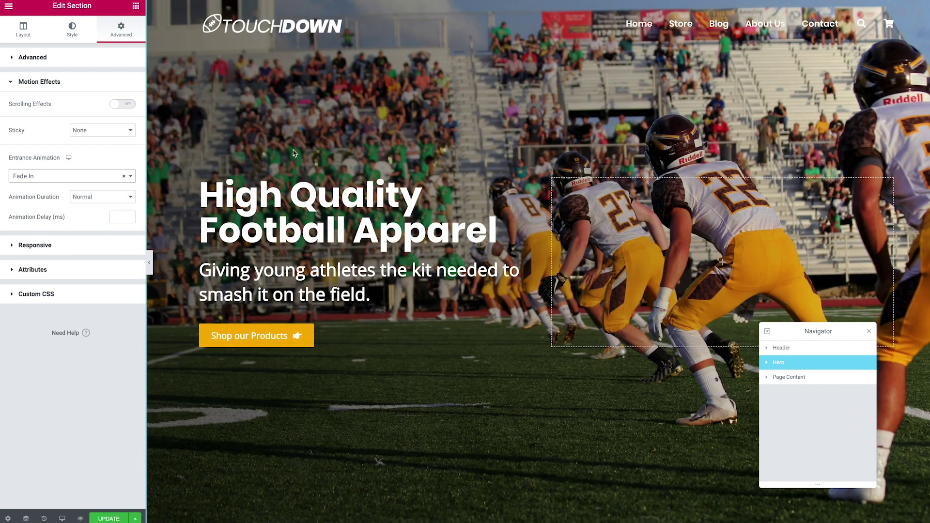
Set the Hero section's animation duration to Slow and its animation delay to 100 ms
click(98, 201)
click(92, 188)
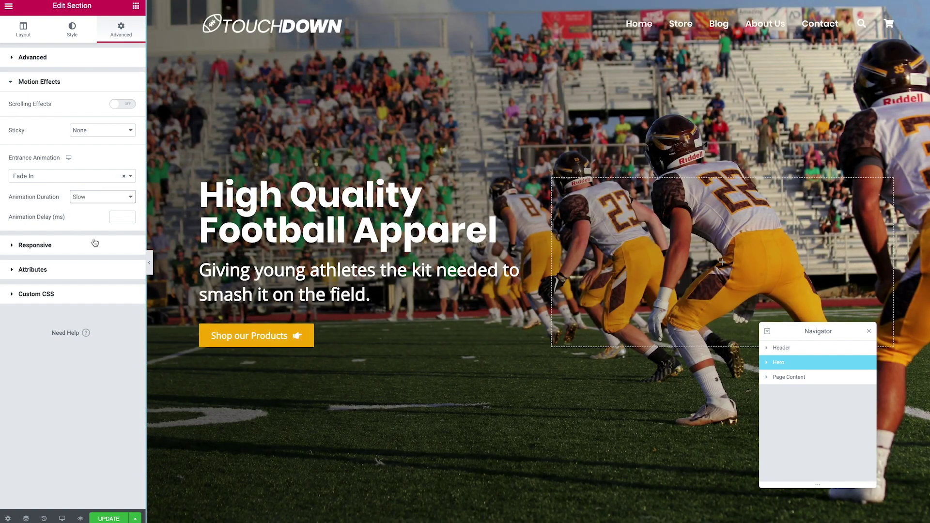
click(119, 217)
text(100)
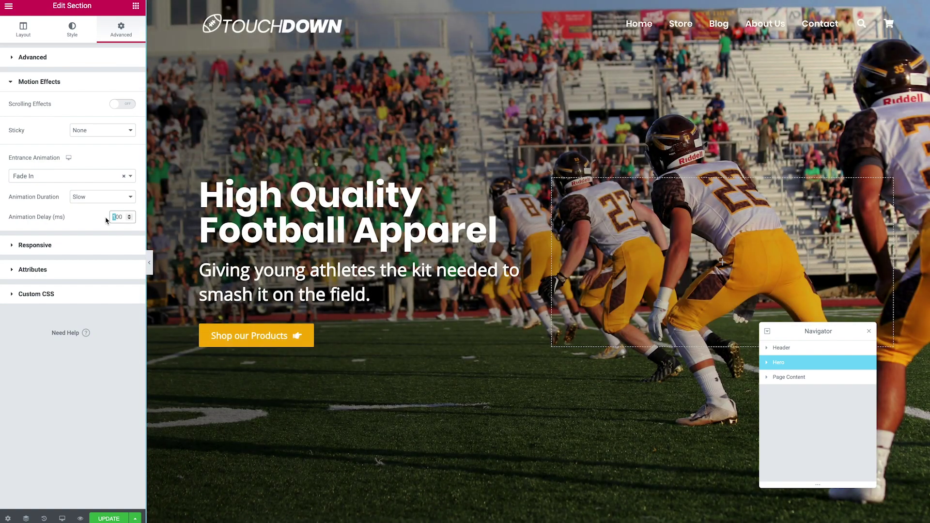
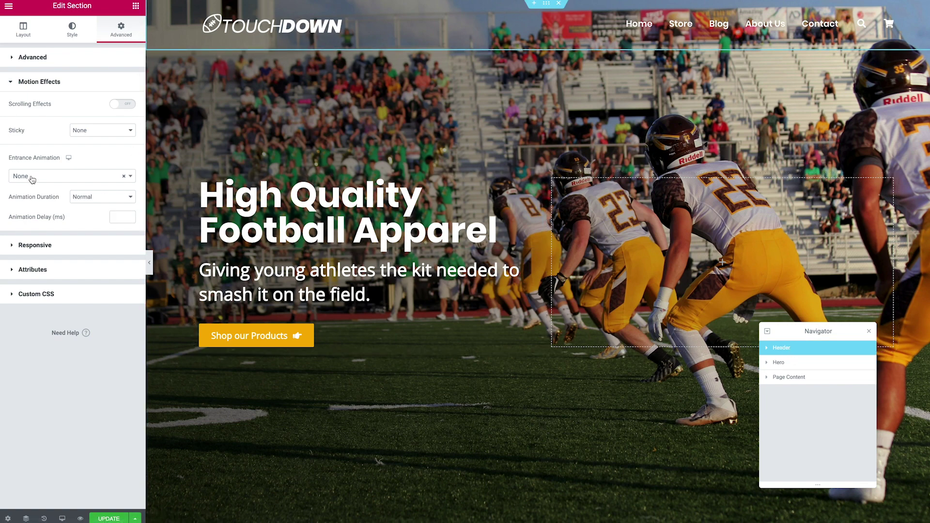
Give the Header section a Fade In entrance animation with a 1000 ms delay
click(47, 179)
click(25, 228)
click(122, 218)
text(000)
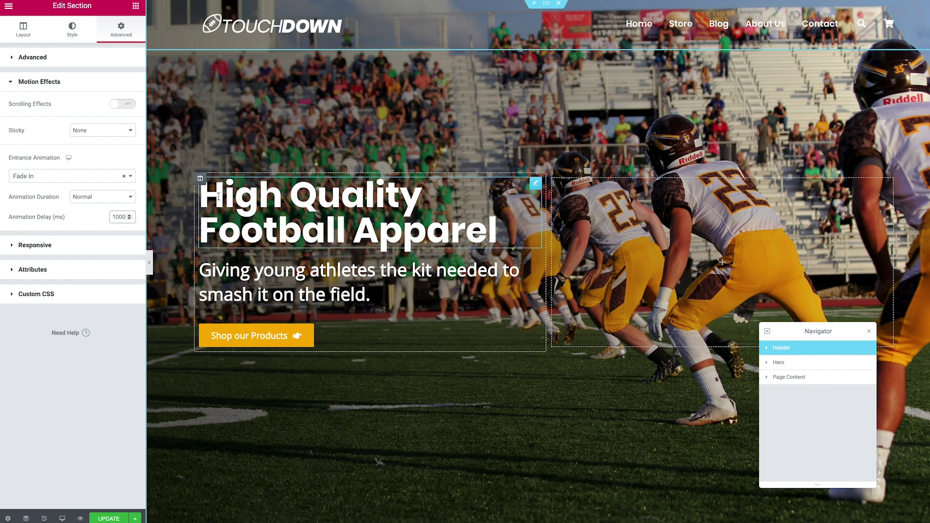
Set the entrance animation of the Hero column containing the headings and button to Fade In Up
click(362, 141)
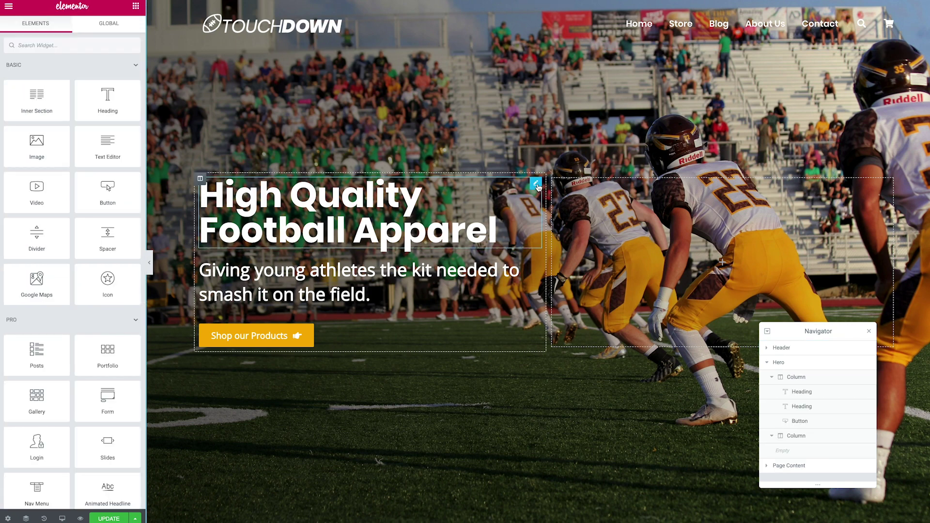
click(535, 184)
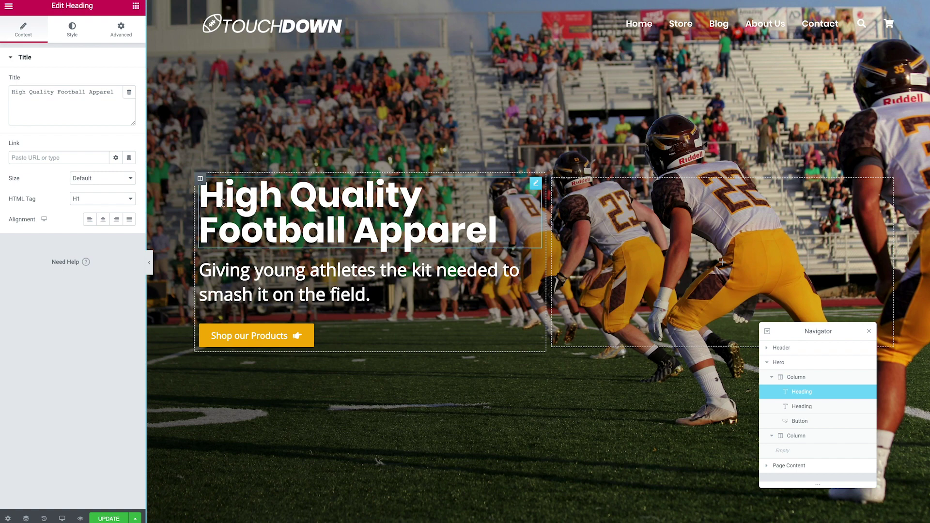
click(201, 180)
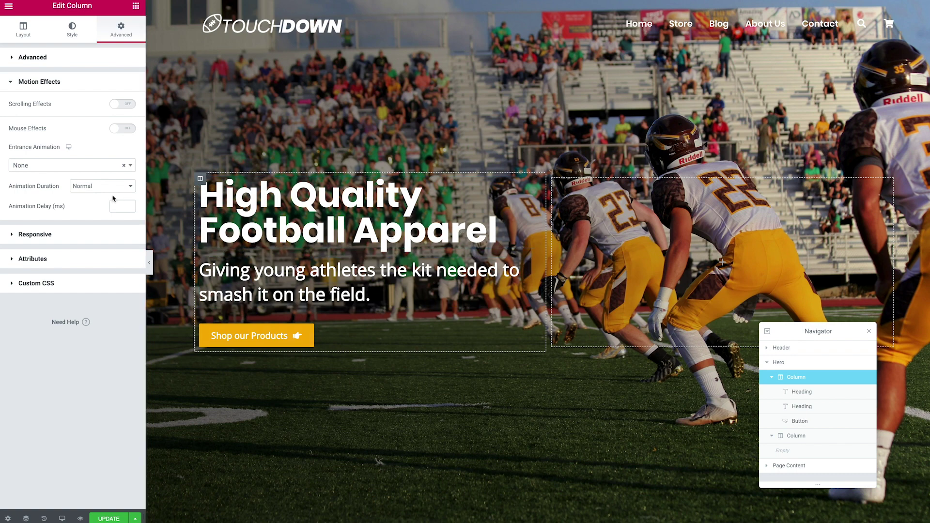
click(54, 167)
click(47, 222)
click(86, 169)
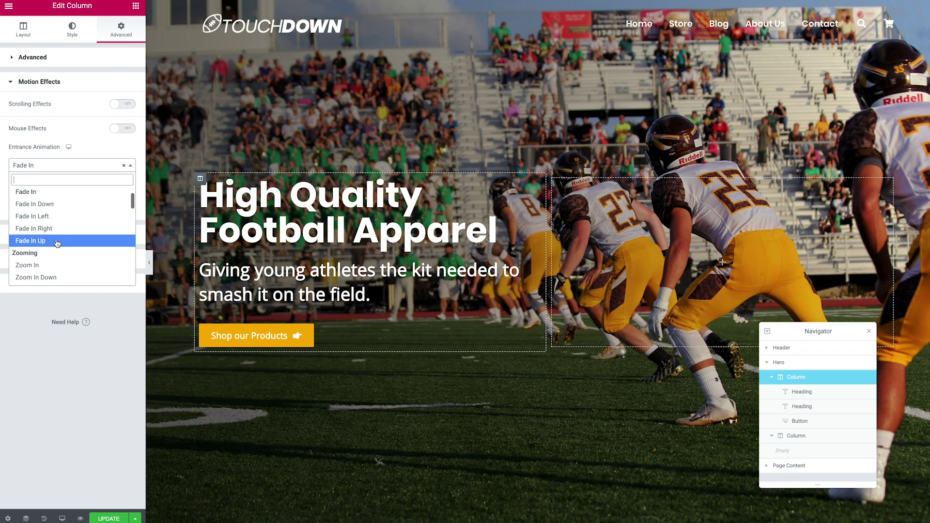
click(57, 244)
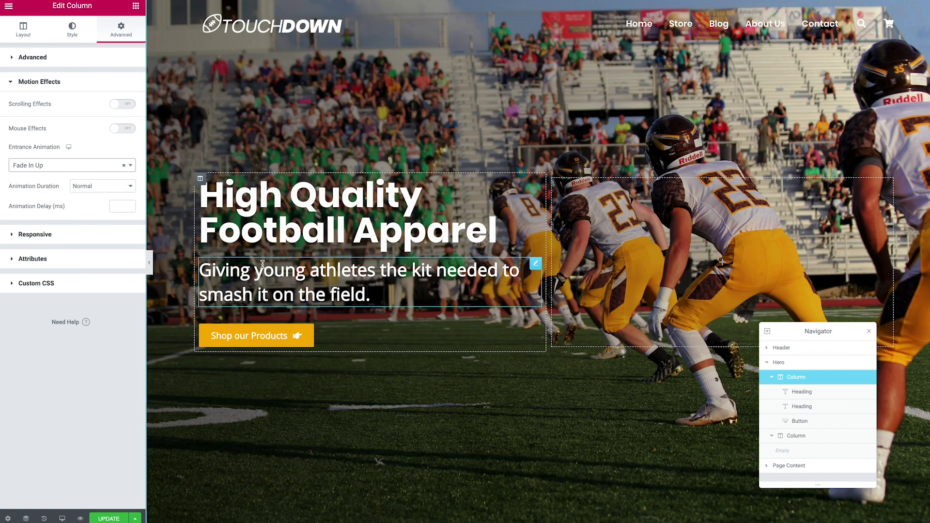
Set the column's animation duration to Slow and its delay to 1500 ms, and preview the updated page
click(102, 189)
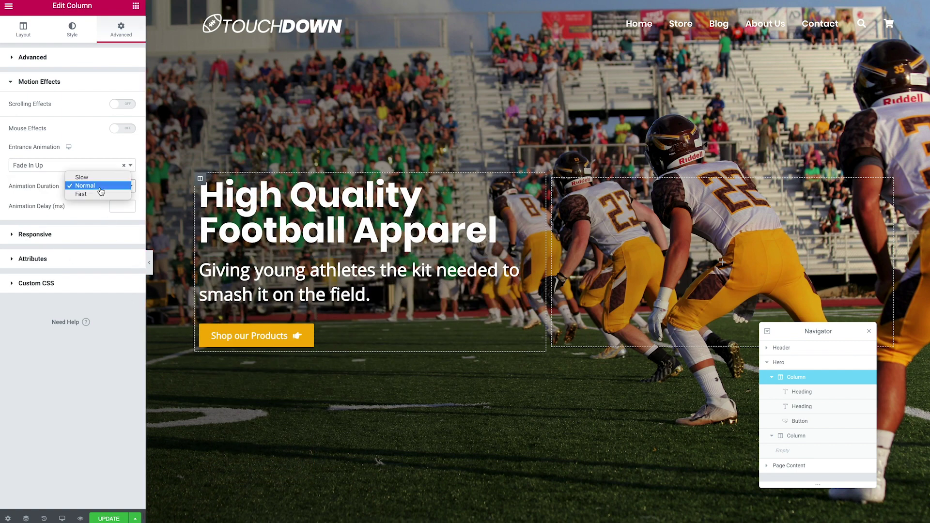
click(94, 178)
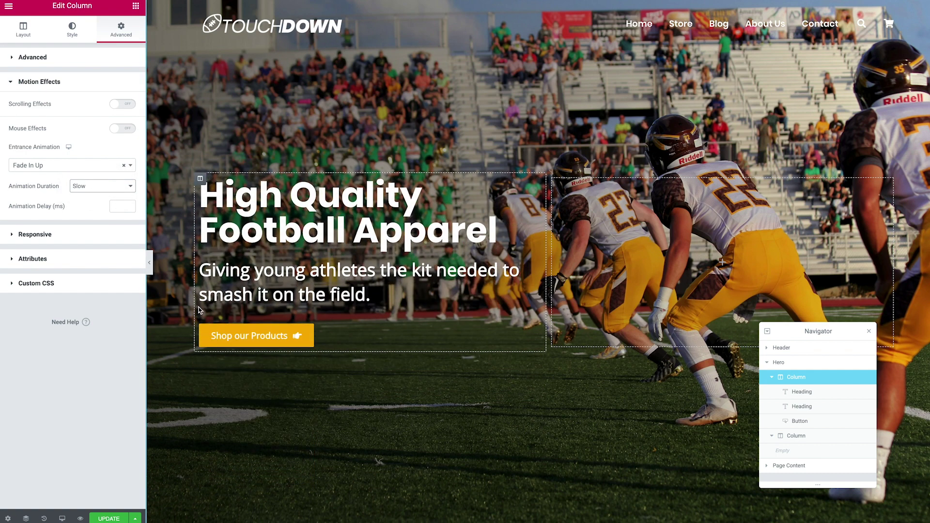
click(119, 208)
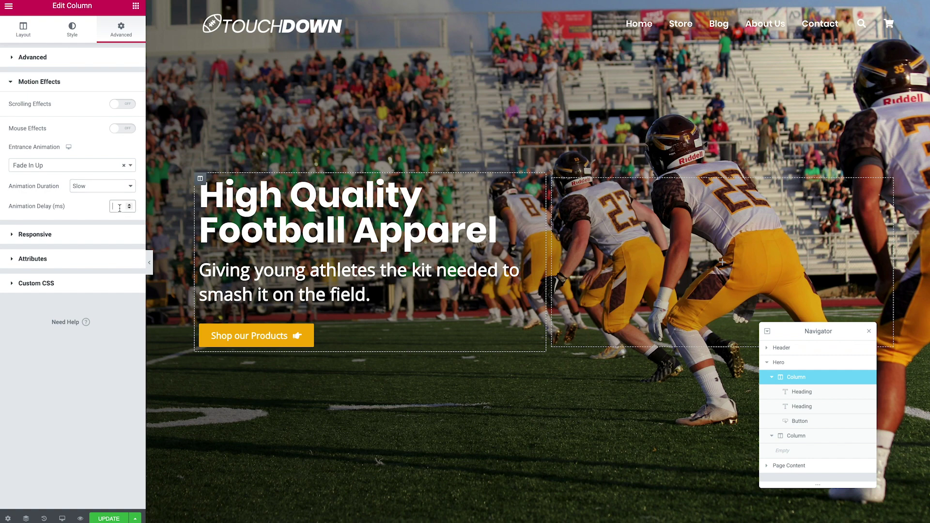
text(1500)
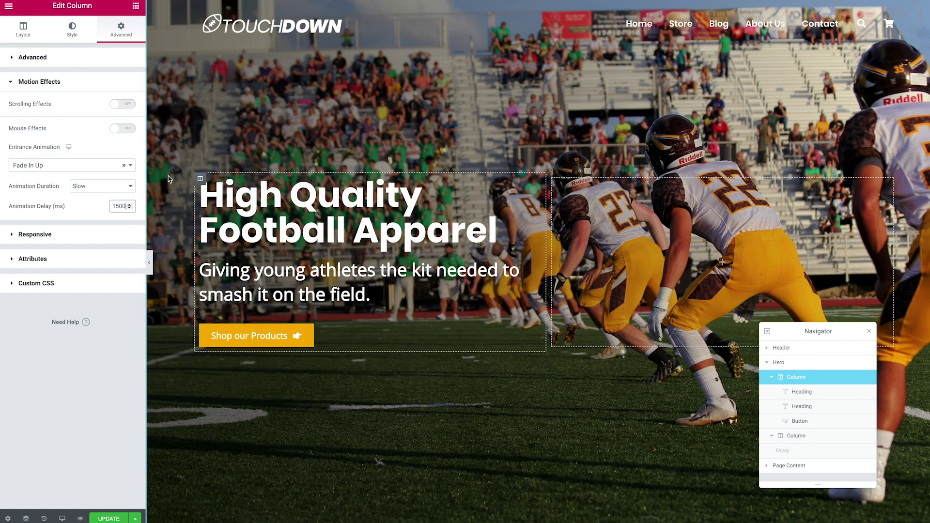
click(109, 518)
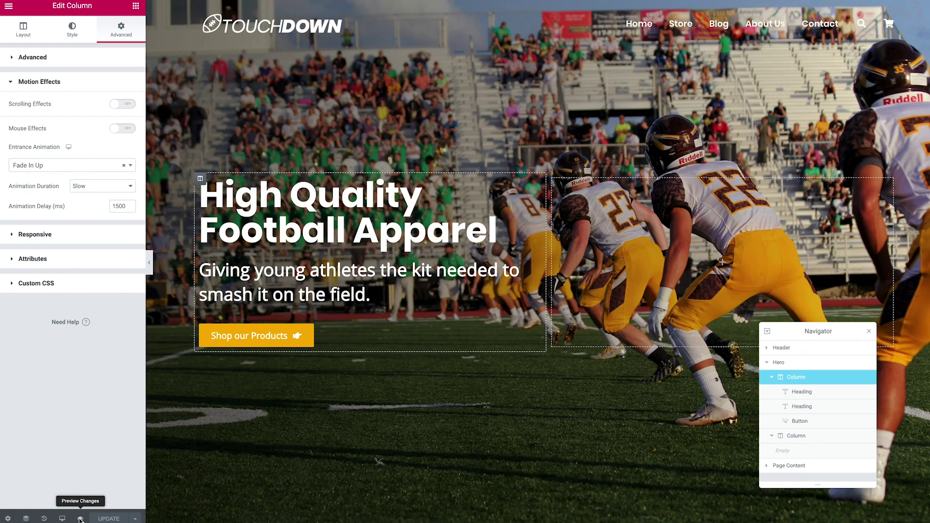
click(80, 519)
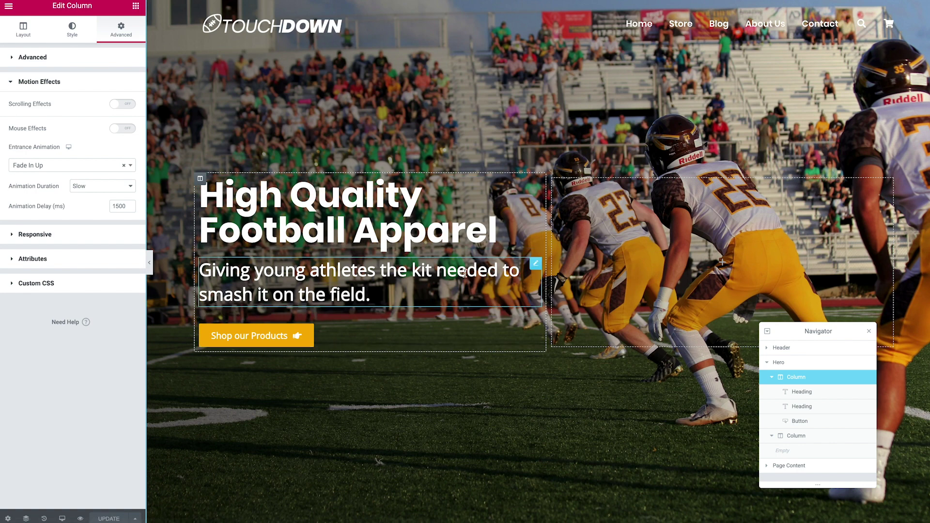
Give the Shop our Products button a Fade In entrance animation with a 2600 ms delay and update the page
click(536, 324)
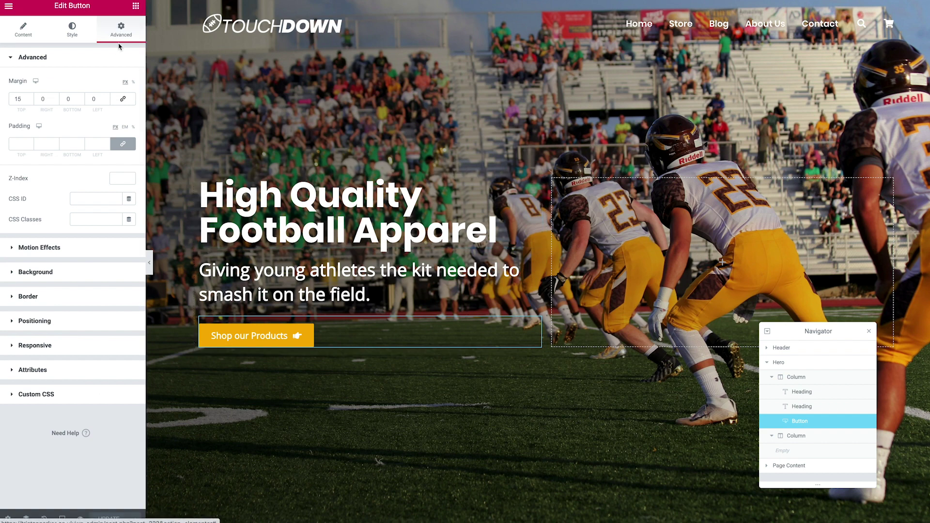
click(38, 250)
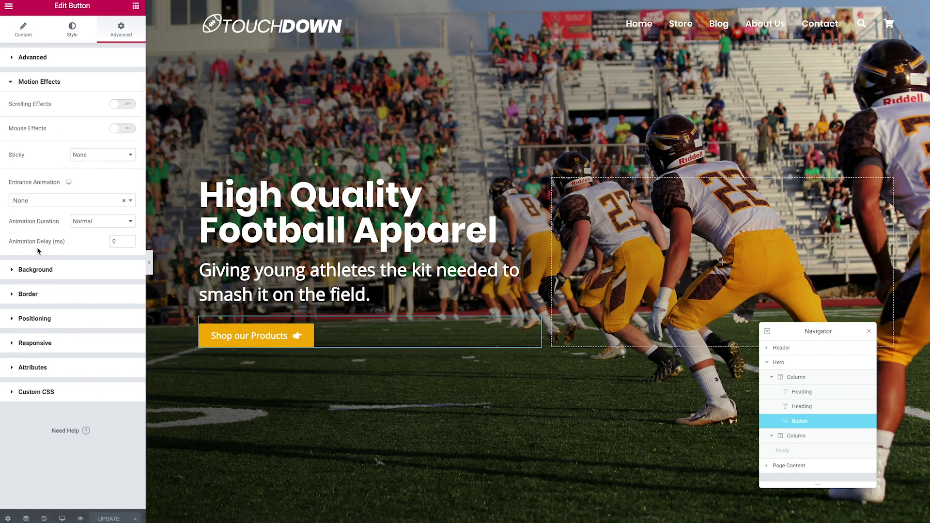
click(63, 204)
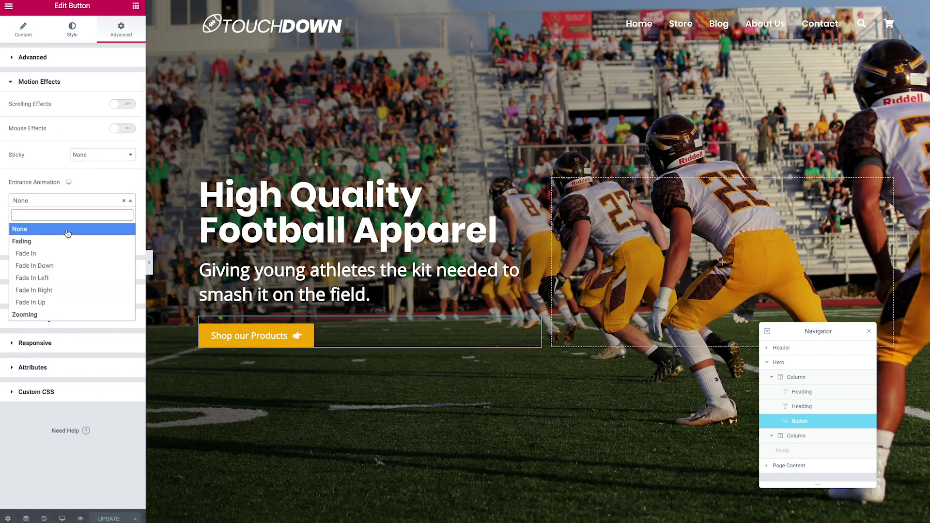
click(42, 254)
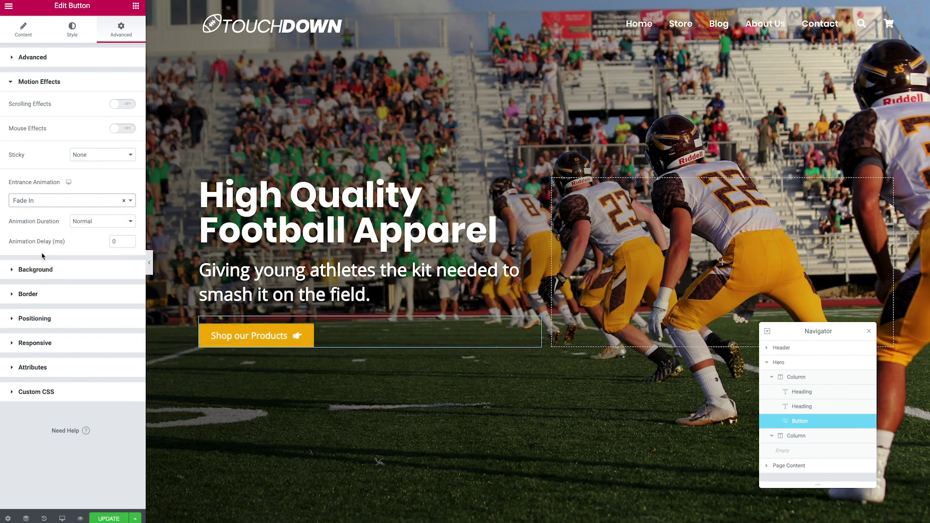
click(116, 241)
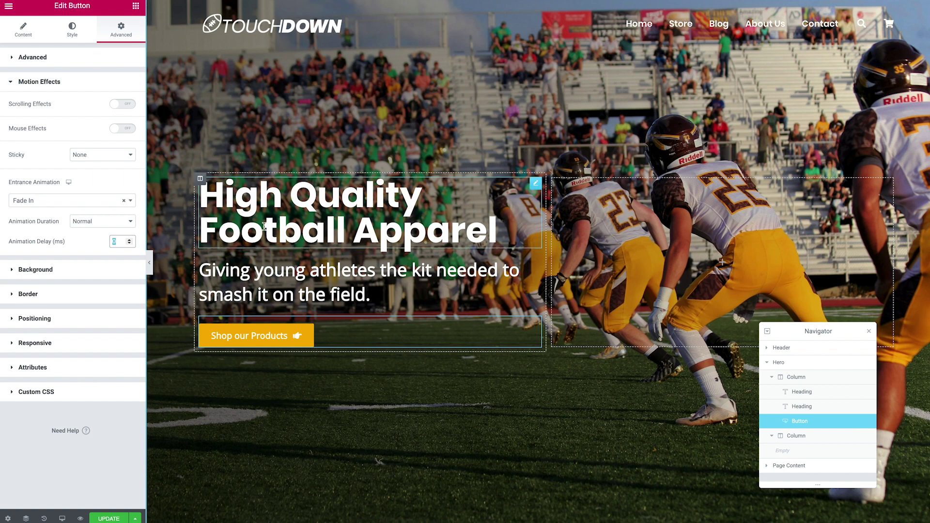
text(2600)
click(107, 519)
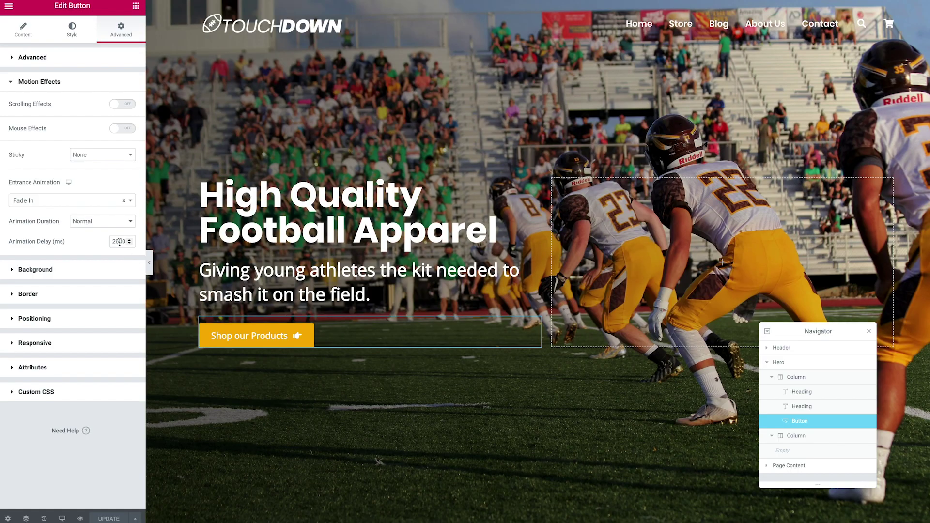
Set the button's animation delay to 3000 ms and update the page, checking the result on the live page
click(117, 241)
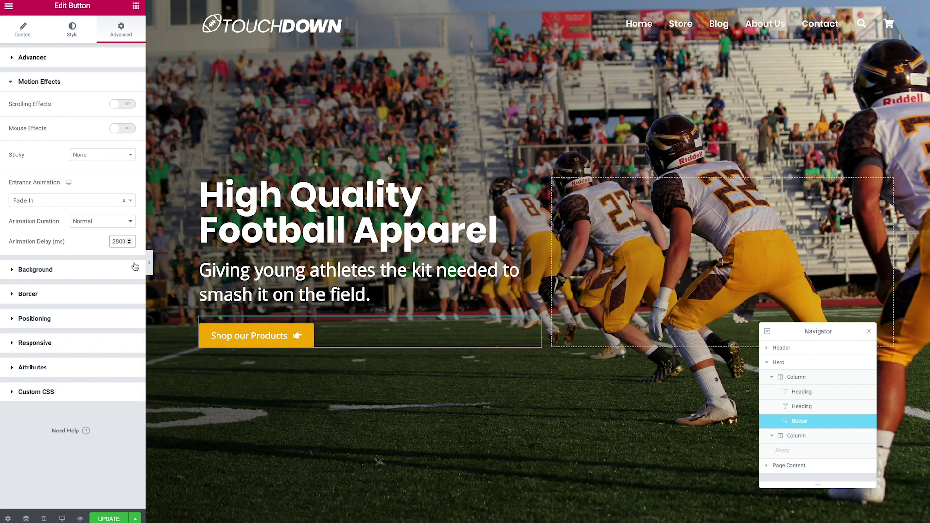
double_click(116, 242)
text(3000)
click(111, 519)
click(110, 519)
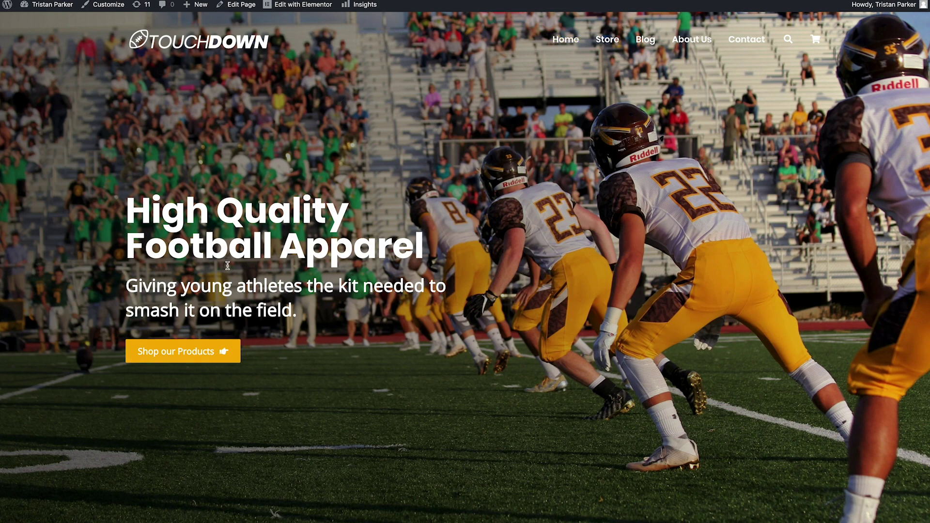
scroll(213, 266, down, 1)
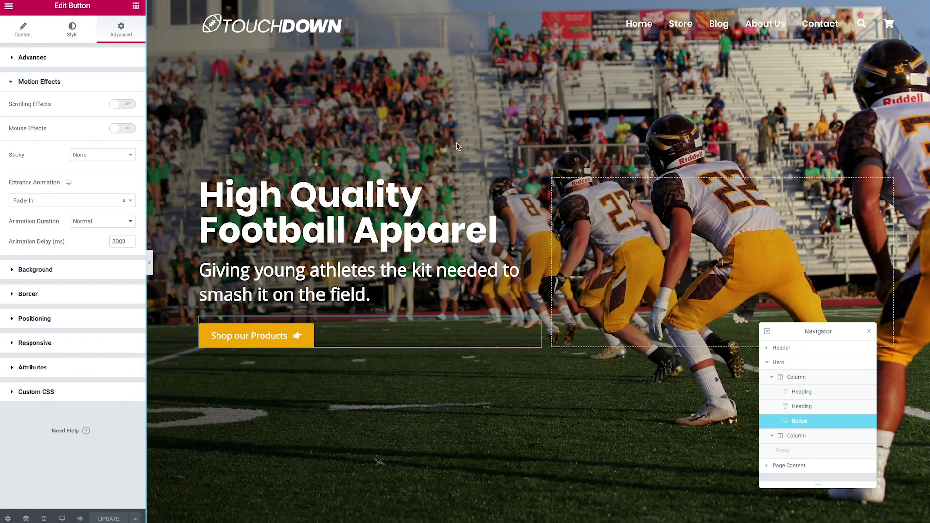
Turn on scrolling effects for the Hero section's background image
click(329, 114)
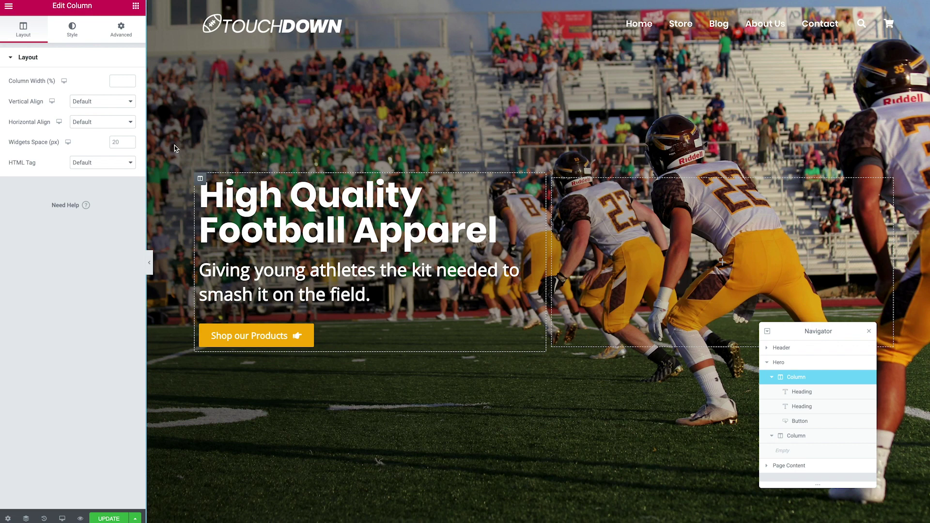
click(778, 363)
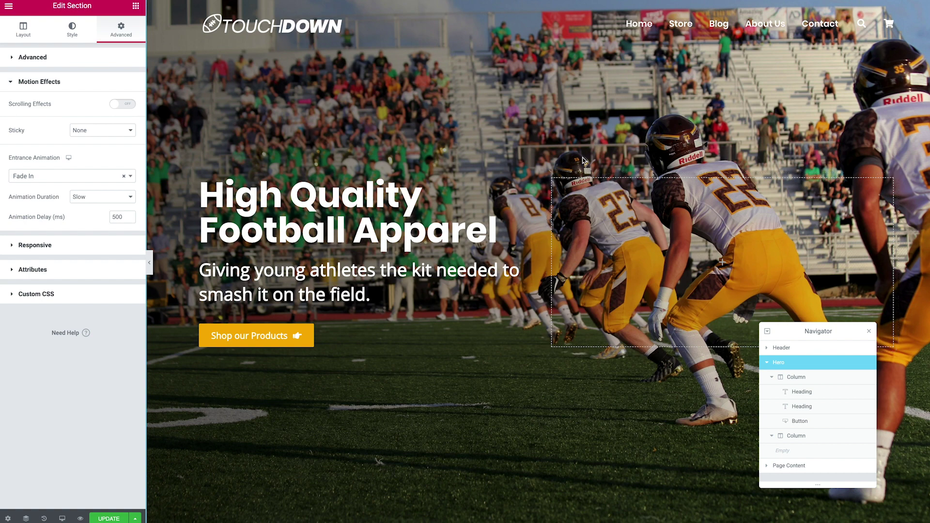
click(86, 52)
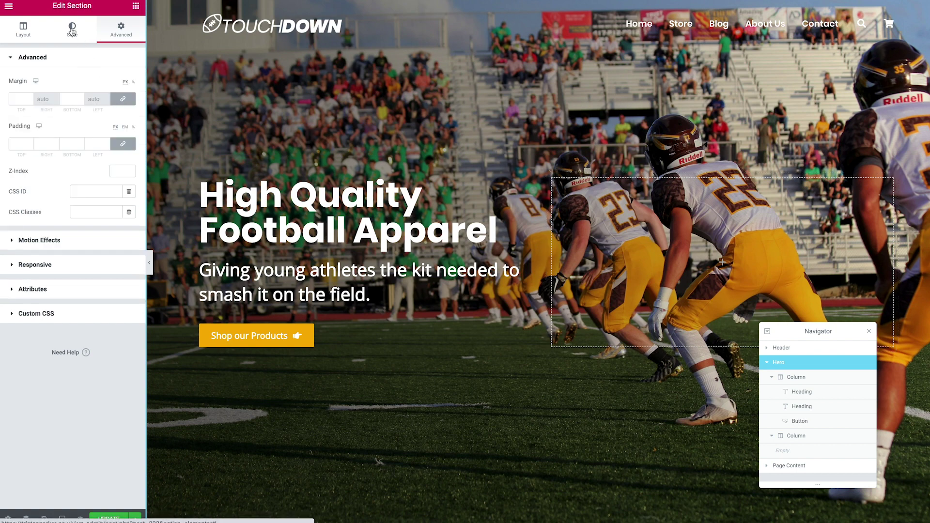
click(71, 30)
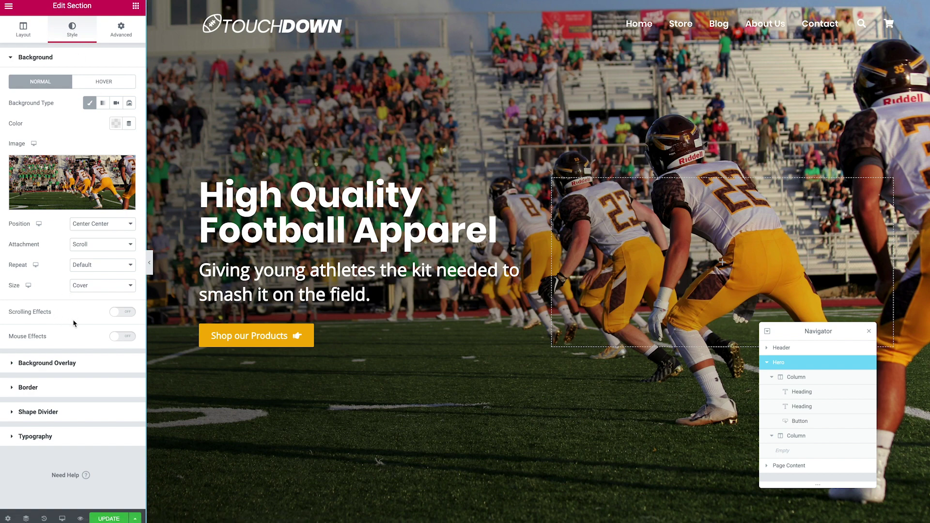
click(120, 313)
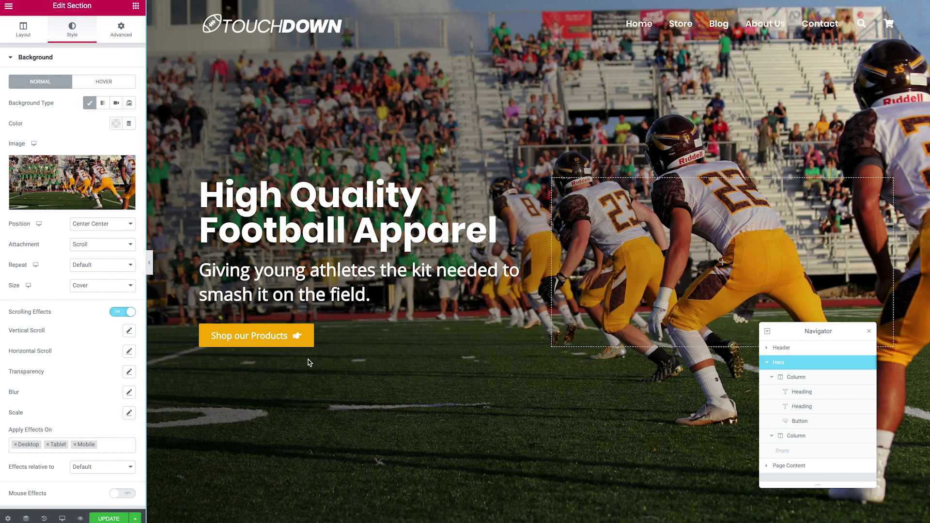
scroll(495, 355, down, 1)
scroll(495, 355, up, 1)
Enable the Blur scrolling effect on the Hero background and set its direction to Fade Out
click(129, 392)
scroll(435, 359, down, 1)
scroll(436, 354, up, 1)
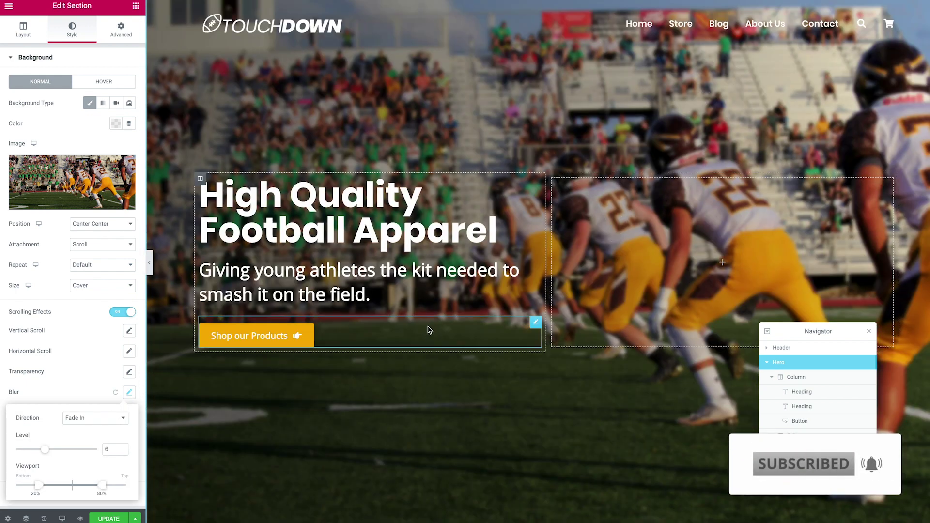
scroll(433, 333, down, 5)
scroll(428, 327, up, 5)
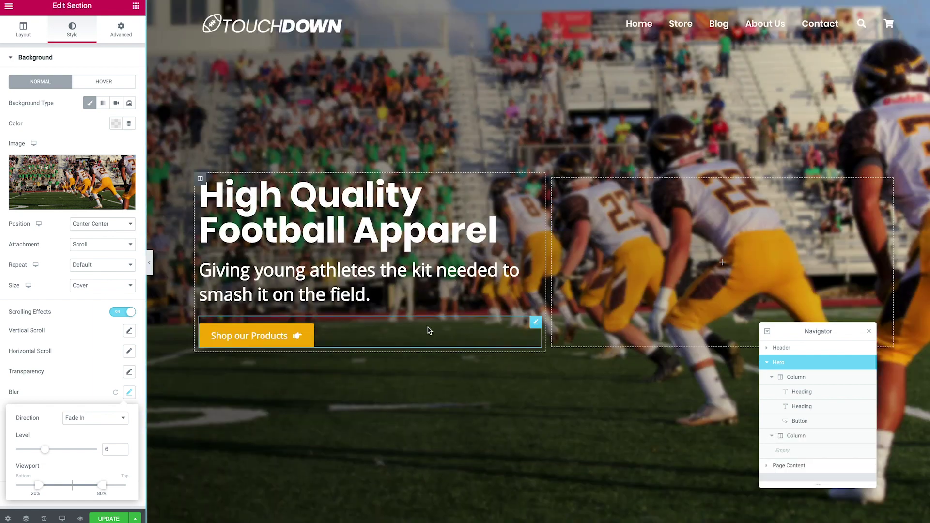
click(91, 424)
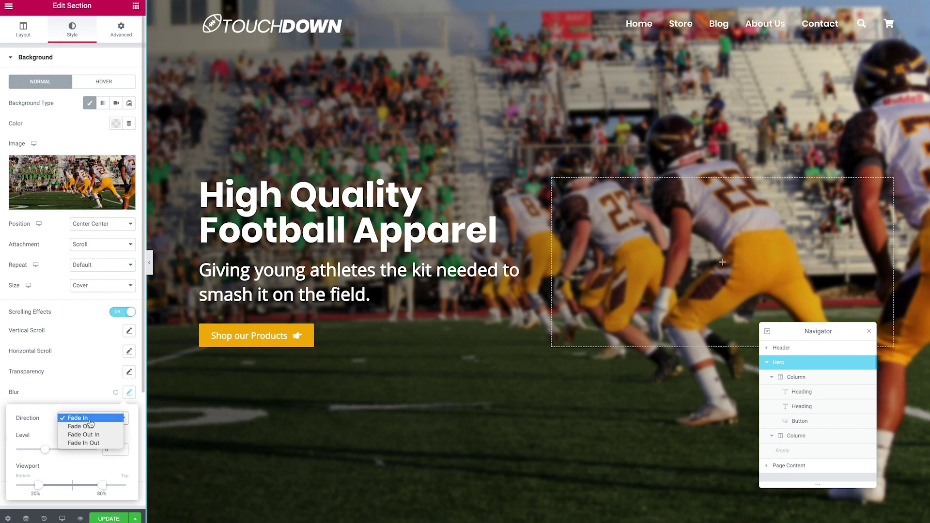
click(105, 426)
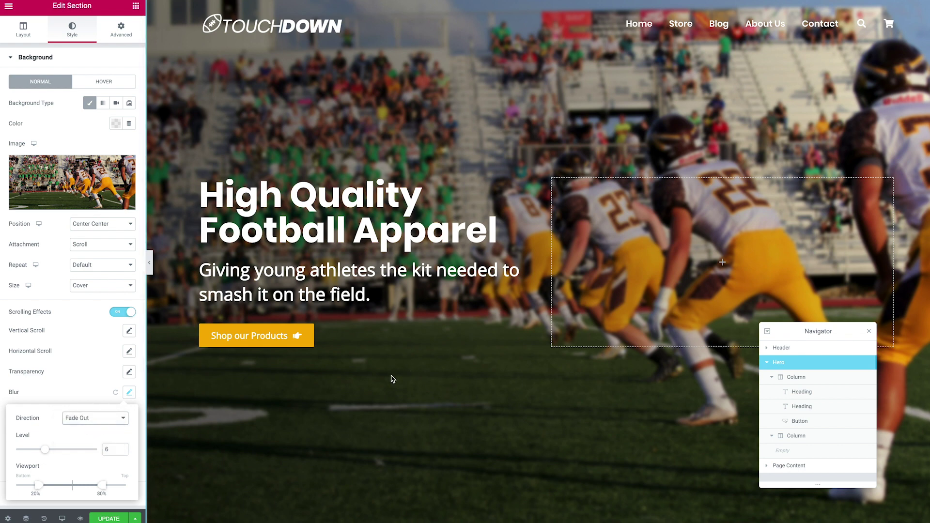
scroll(468, 379, down, 1)
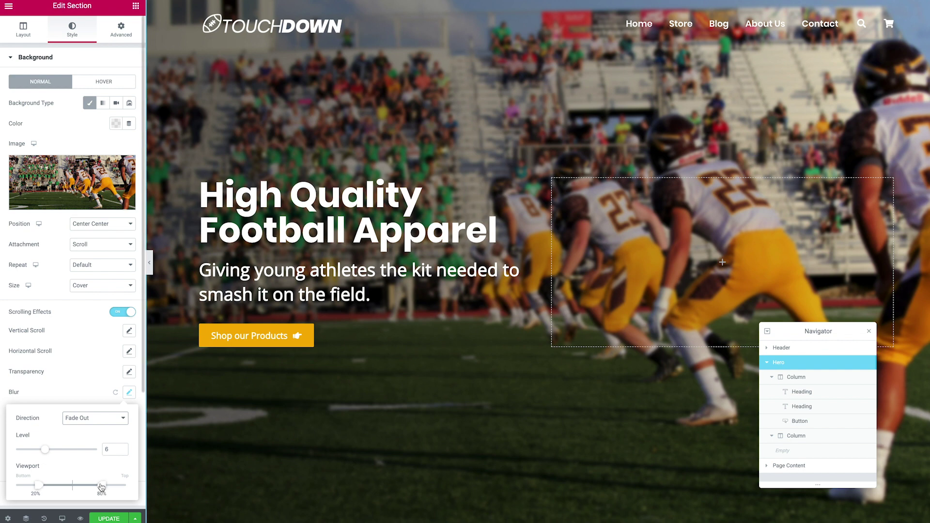
Set the blur effect's viewport range to about 51% at the bottom and 100% at the top, checking it on the page
drag(103, 486, 127, 486)
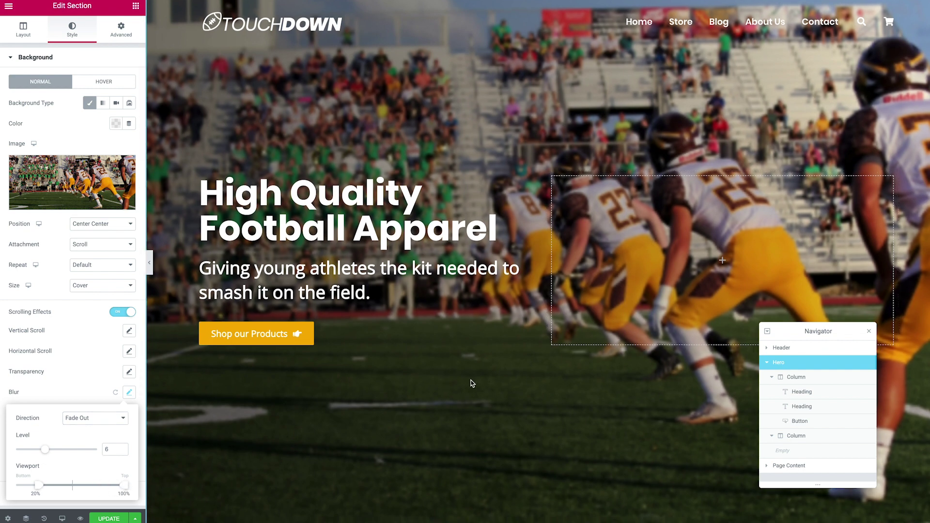
scroll(381, 389, down, 6)
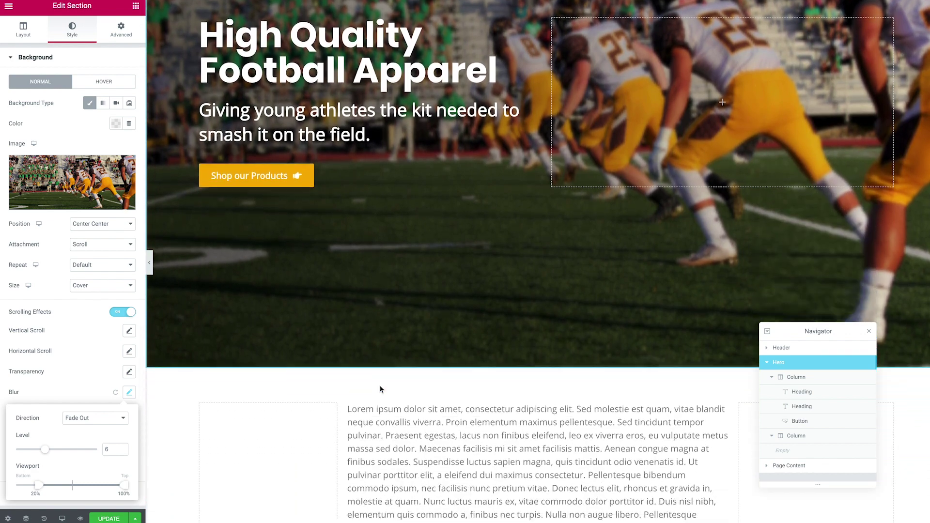
scroll(377, 391, up, 6)
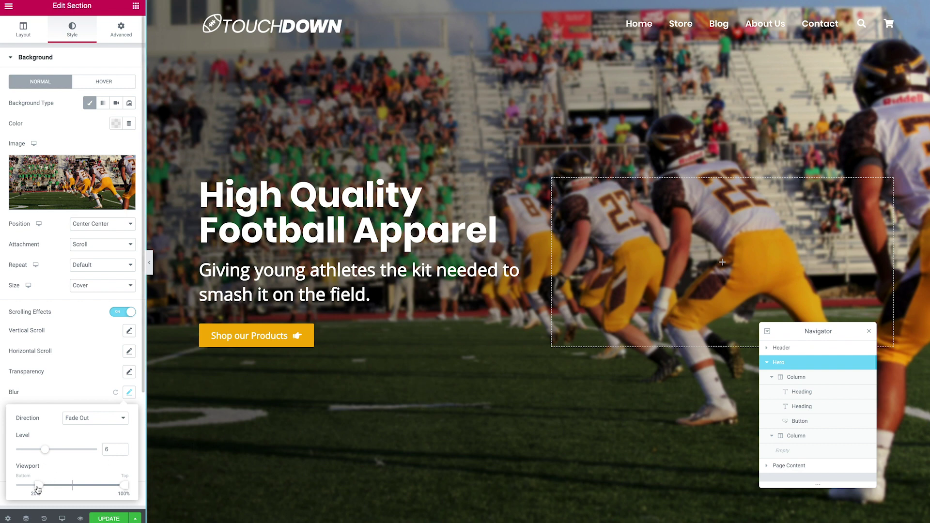
drag(38, 488, 72, 490)
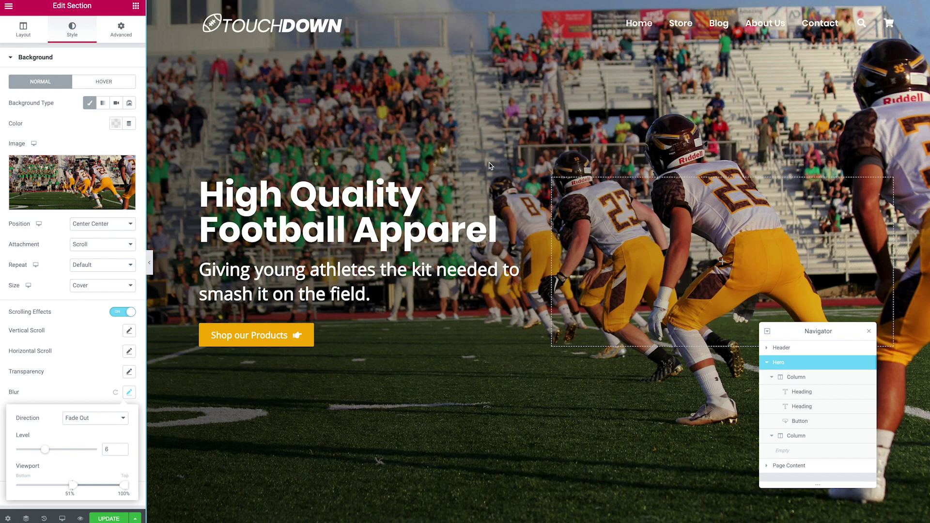
scroll(489, 166, down, 8)
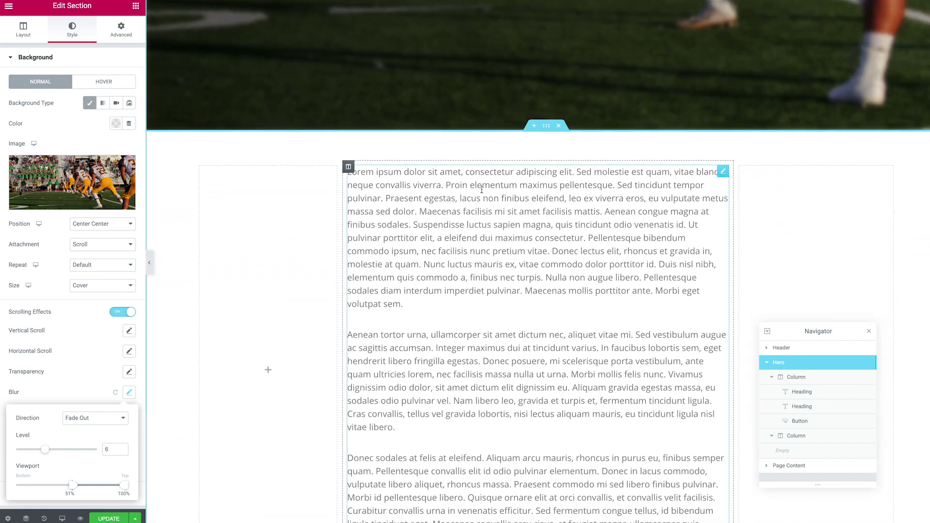
Set the Hero background's blur level to 10 and check the scrolling result on the page
scroll(482, 189, up, 8)
drag(45, 450, 67, 450)
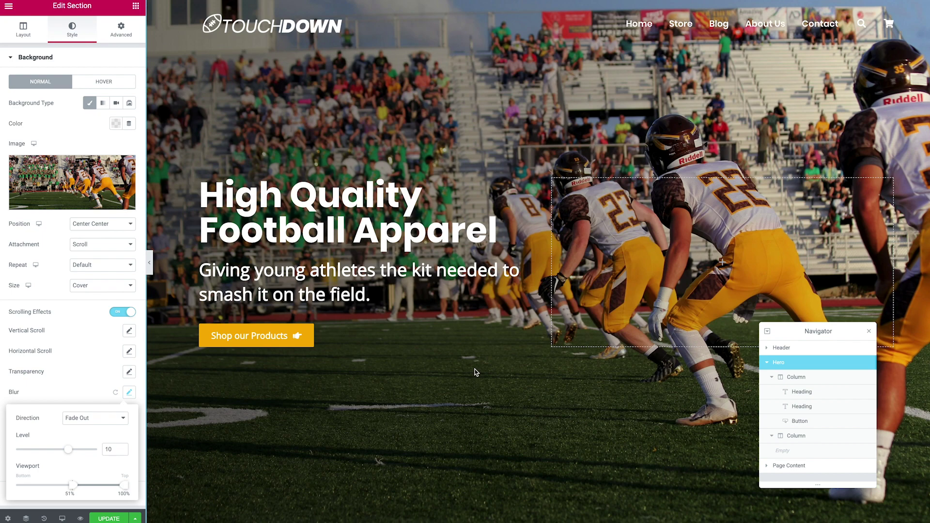
scroll(474, 372, down, 6)
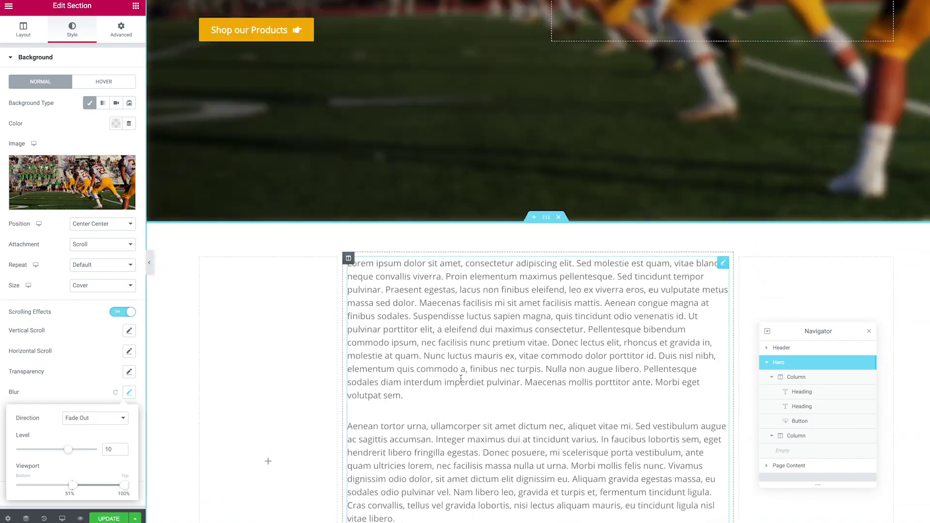
scroll(460, 379, up, 6)
scroll(462, 381, down, 4)
scroll(462, 381, down, 2)
scroll(462, 382, up, 6)
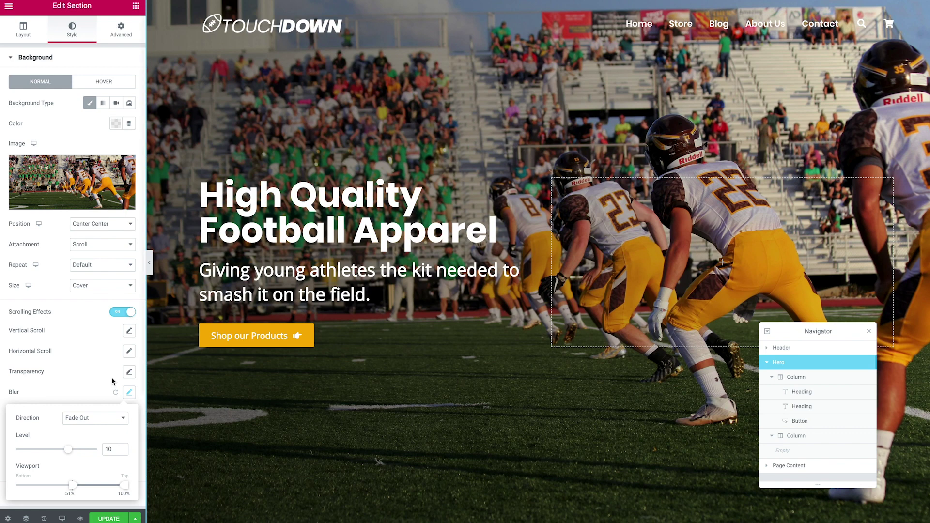
click(129, 393)
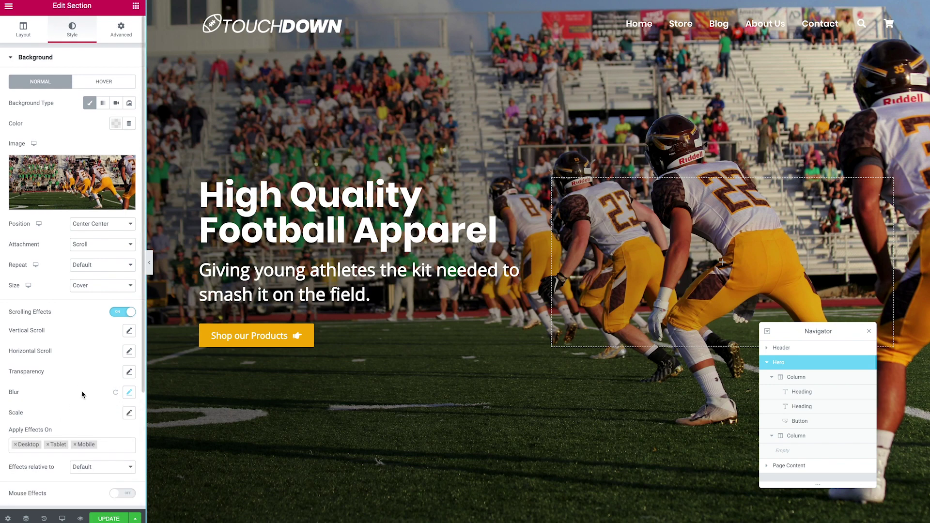
Enable the Scale scrolling effect on the Hero background with the Scale Up direction and preview it on the page
click(129, 414)
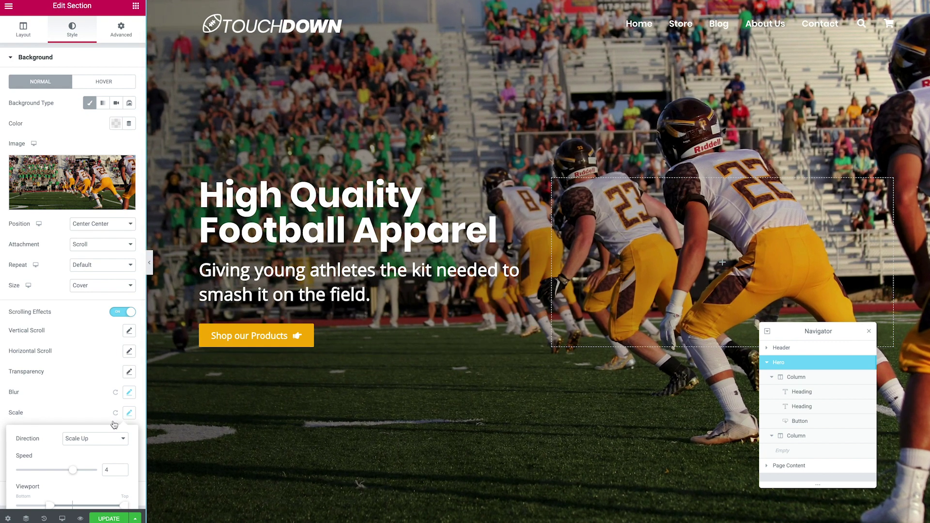
scroll(421, 373, down, 4)
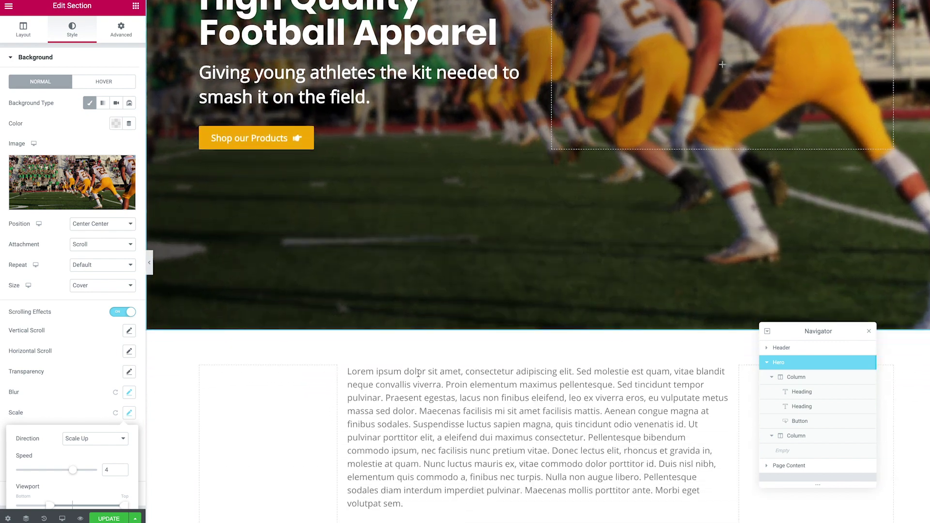
scroll(420, 373, up, 5)
scroll(68, 396, down, 2)
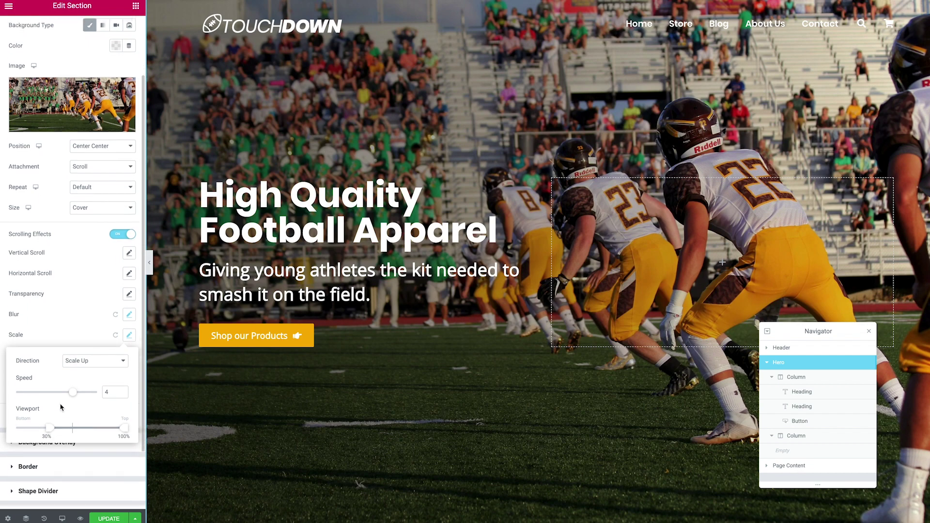
scroll(397, 370, down, 5)
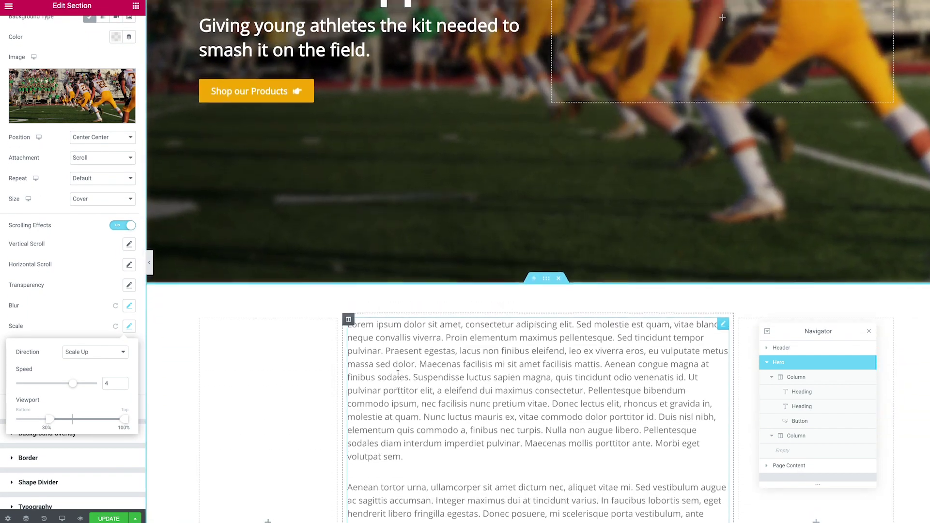
scroll(397, 373, up, 5)
scroll(397, 374, down, 4)
scroll(398, 373, up, 4)
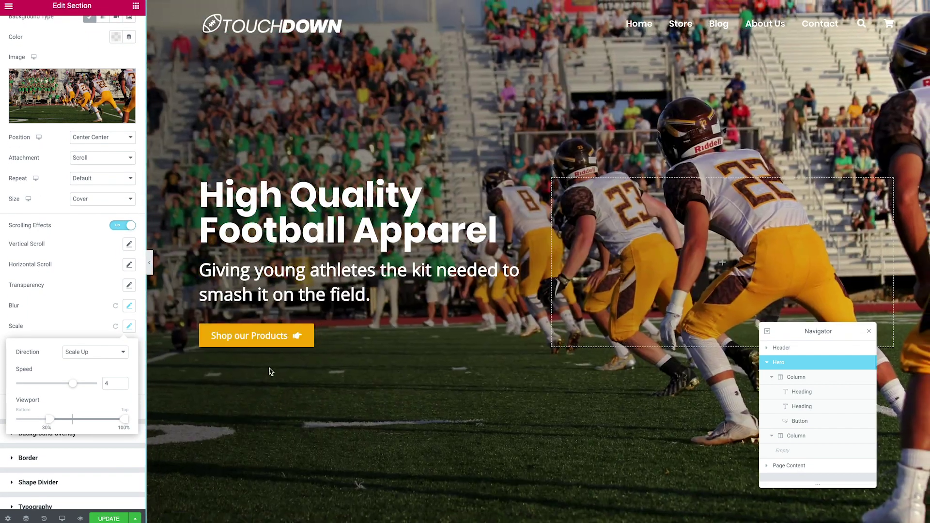
Set the scale effect's bottom viewport limit to 50% and its speed to 2, previewing the zoom on the page
drag(49, 419, 72, 419)
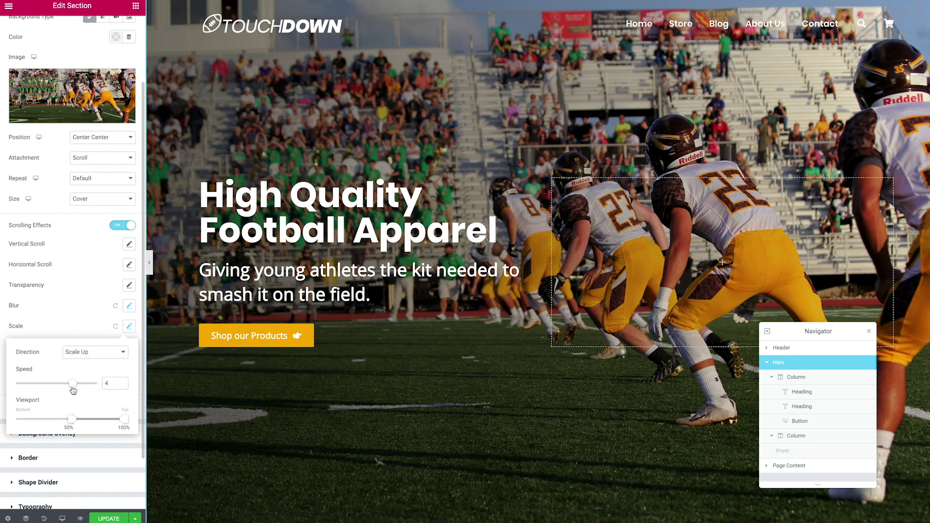
mouse_move(73, 386)
mouse_down()
mouse_move(53, 386)
mouse_move(66, 386)
mouse_up()
scroll(409, 349, down, 5)
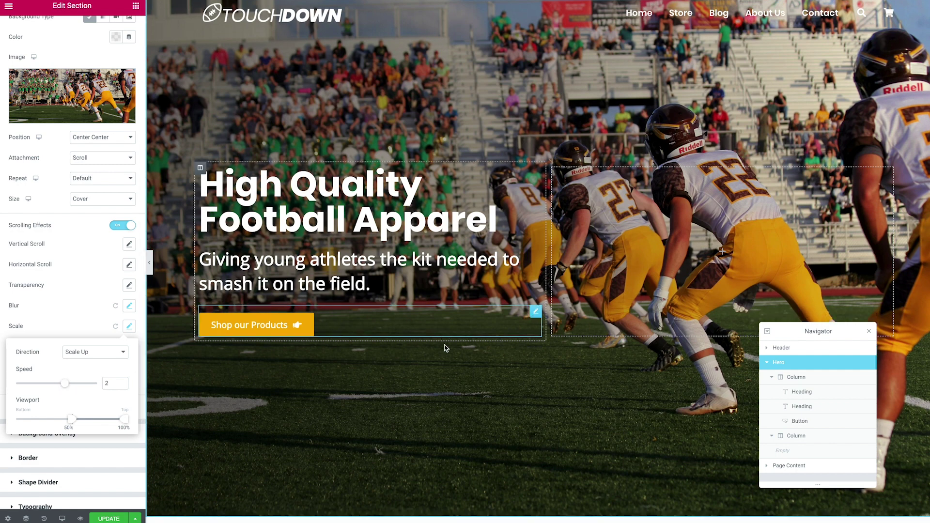
scroll(401, 357, up, 6)
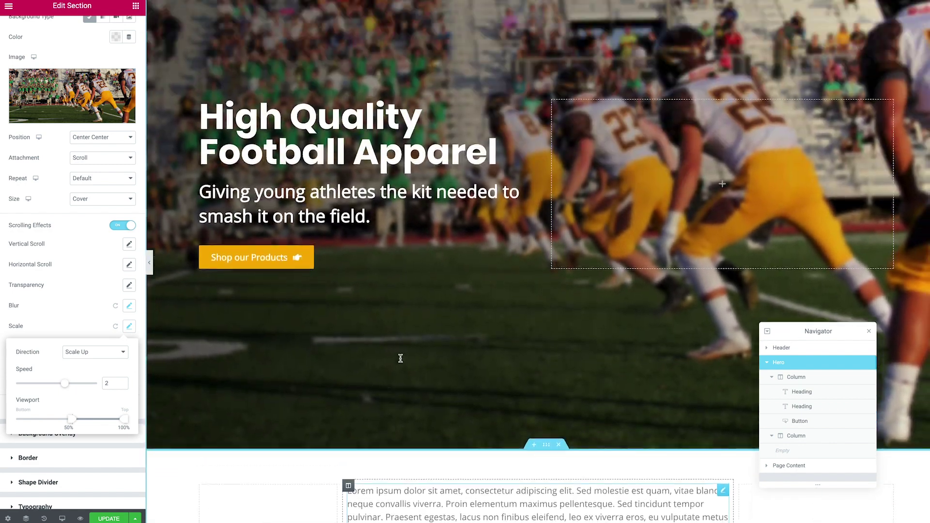
scroll(414, 417, down, 5)
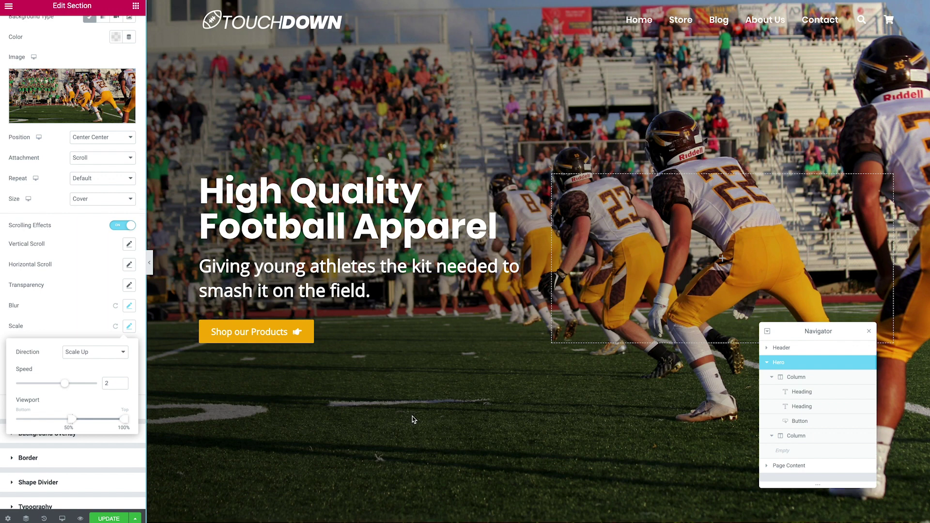
scroll(412, 416, up, 3)
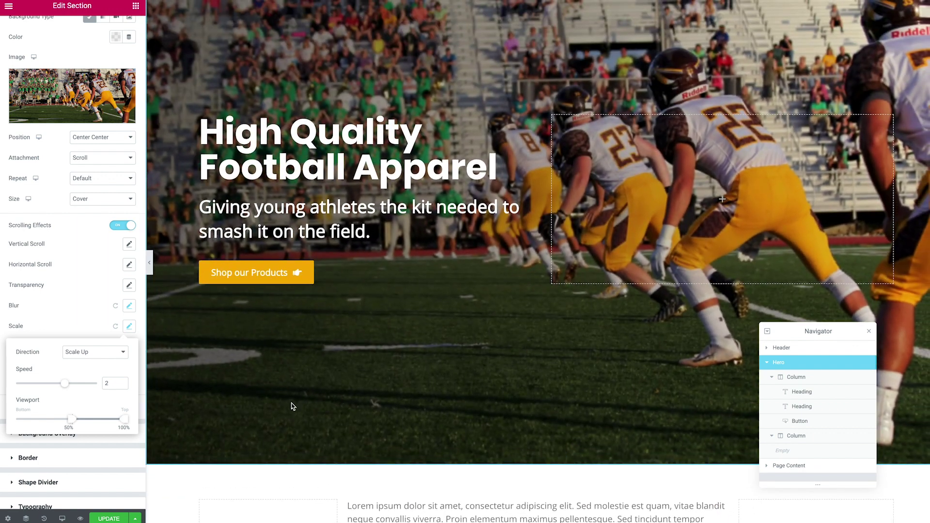
Try the Hero background's scale effect at speeds 9 and 1, comparing the zoom on the page
drag(64, 383, 93, 384)
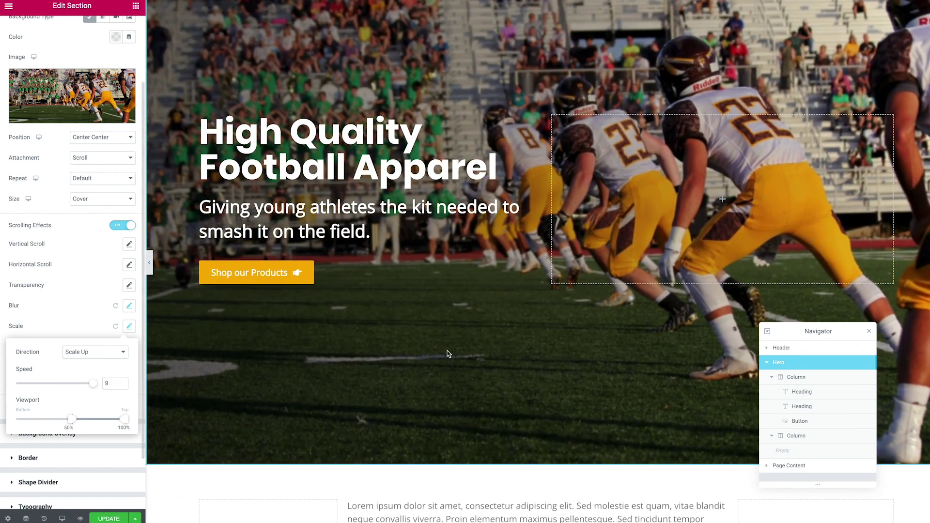
scroll(460, 351, down, 4)
scroll(460, 351, up, 5)
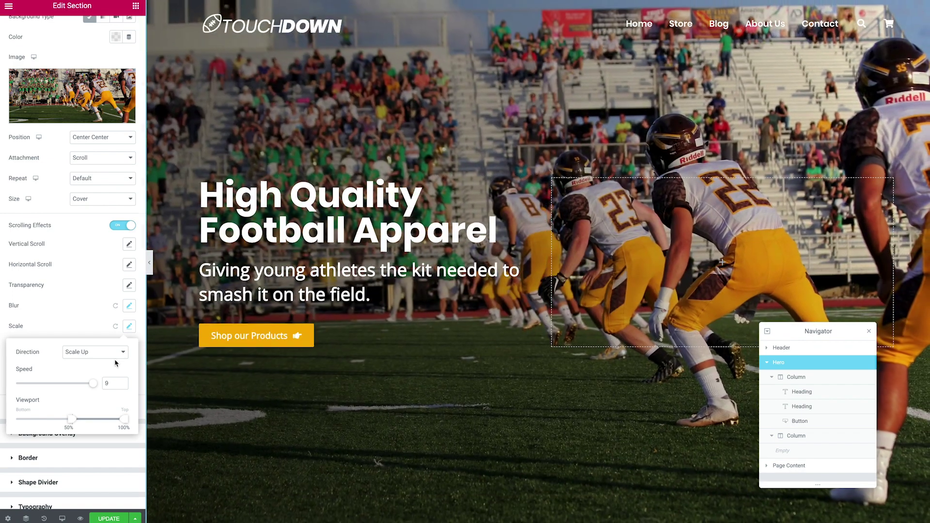
drag(93, 384, 59, 388)
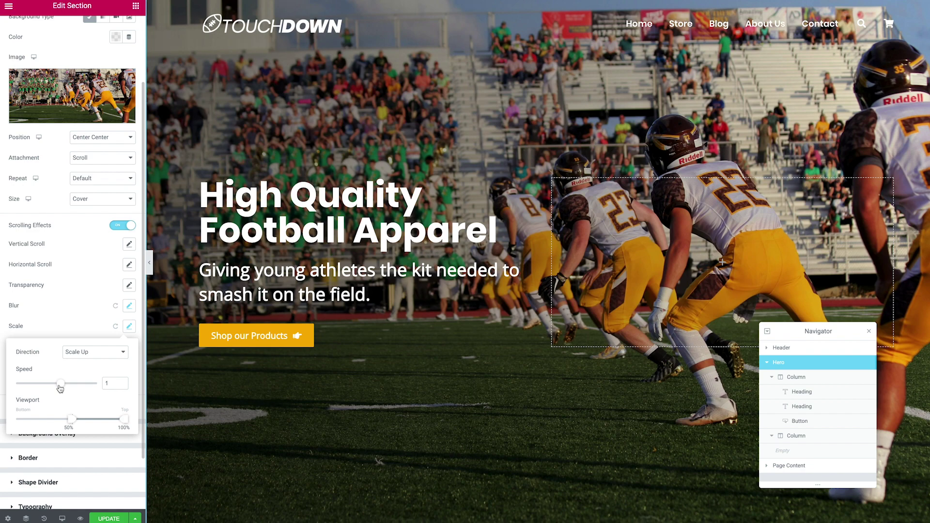
scroll(515, 323, down, 5)
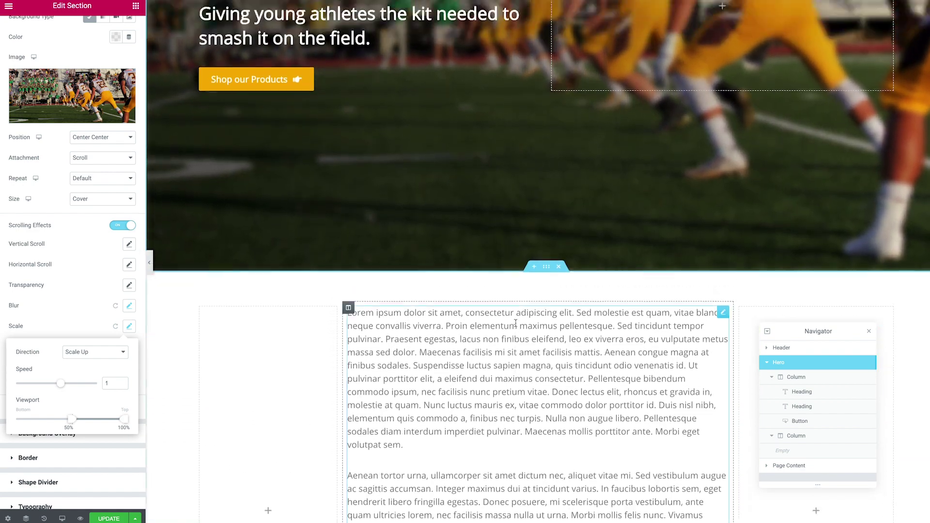
scroll(515, 323, up, 5)
Set the Hero background's scale speed to 2 and check the zoom while moving through the page
click(65, 386)
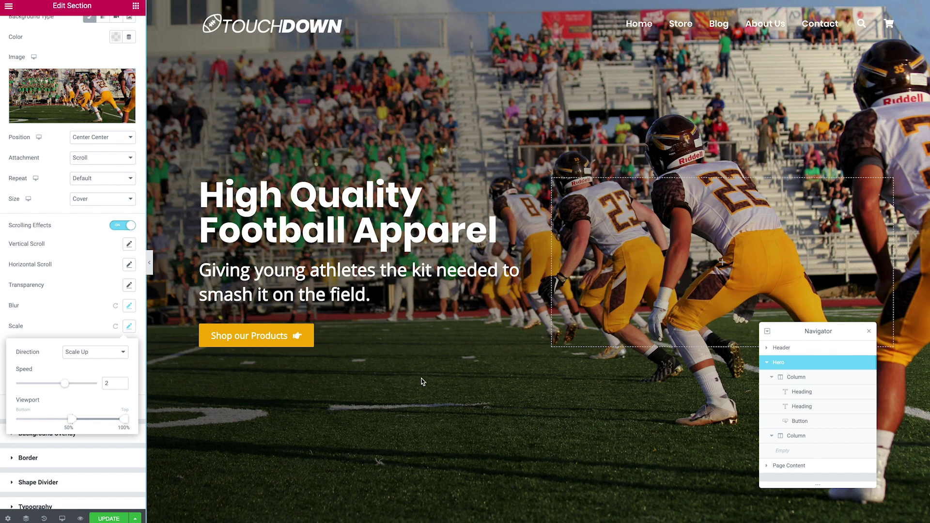
scroll(421, 381, down, 3)
scroll(421, 381, up, 3)
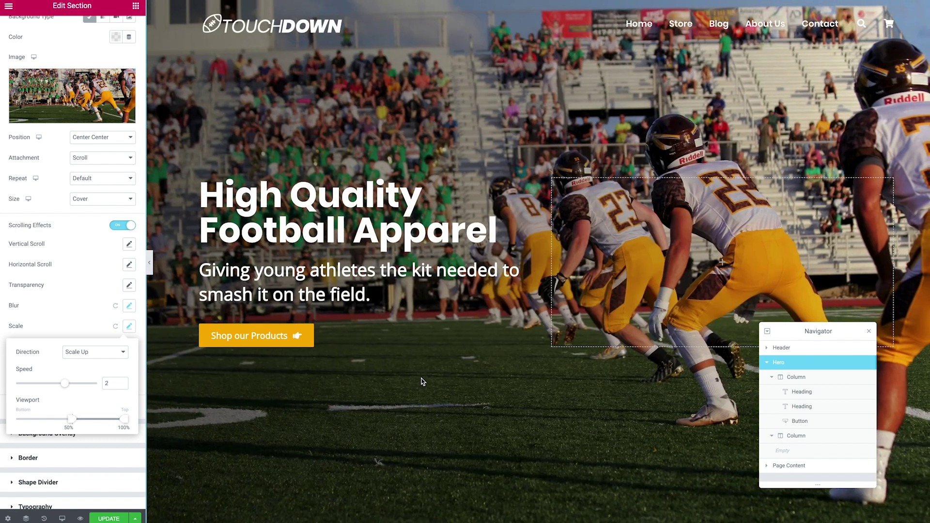
scroll(422, 383, down, 2)
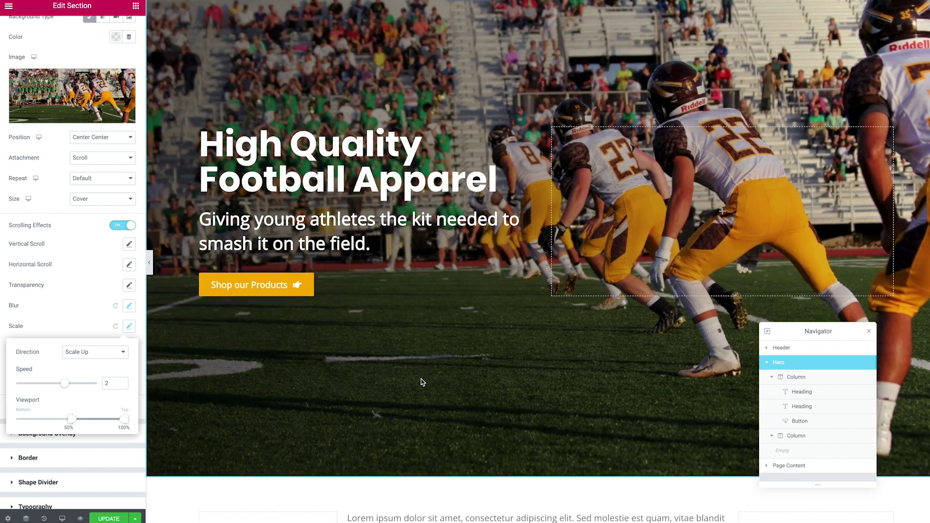
scroll(419, 382, up, 2)
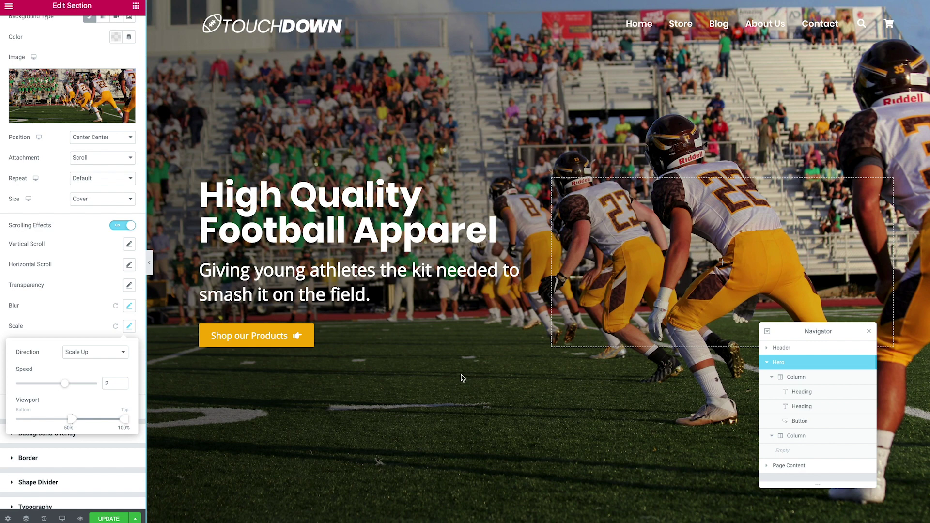
Examine how the Hero background's blur and scale effects work together as the page scrolls past the heading content
scroll(420, 377, down, 5)
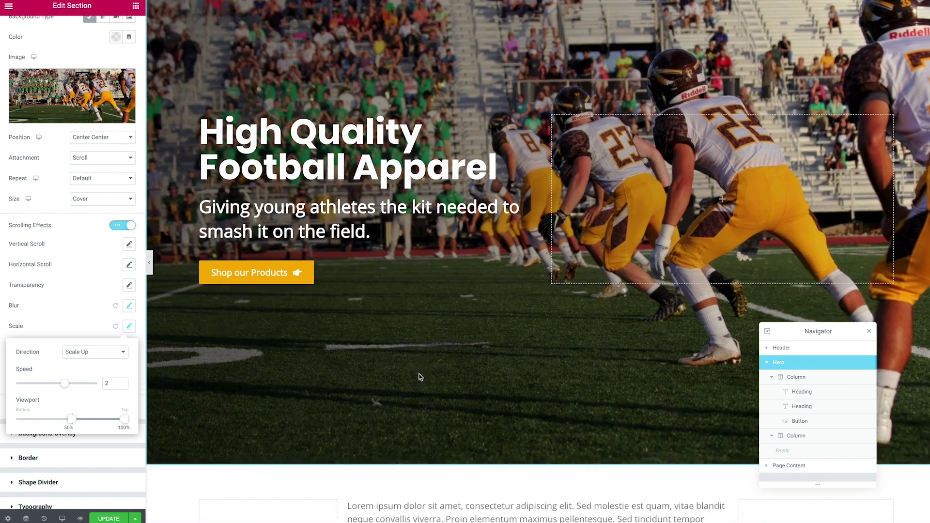
scroll(419, 373, up, 5)
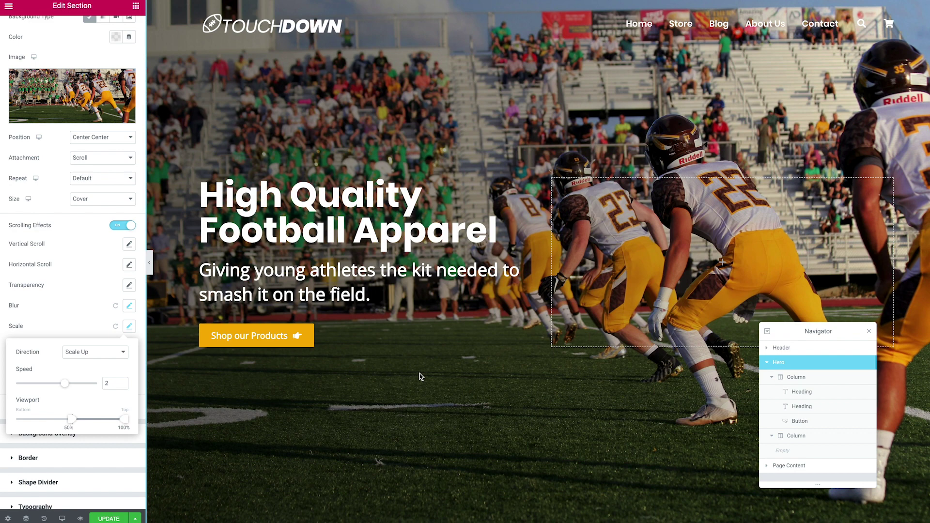
scroll(408, 368, down, 1)
scroll(409, 371, down, 5)
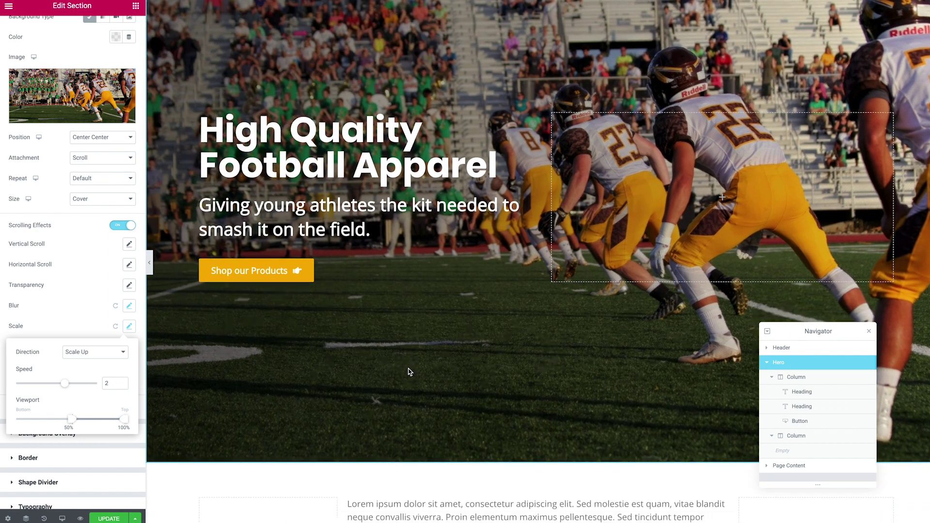
scroll(408, 375, up, 5)
scroll(408, 378, up, 1)
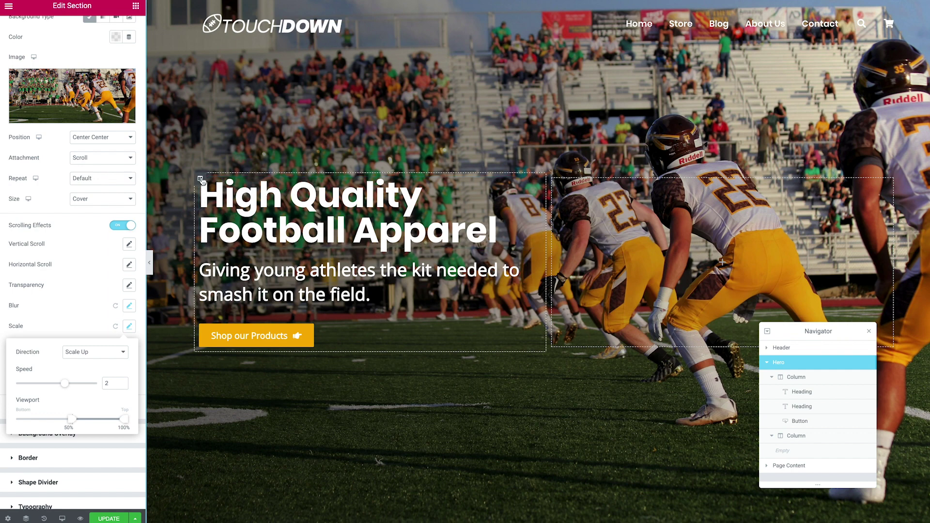
scroll(202, 180, down, 1)
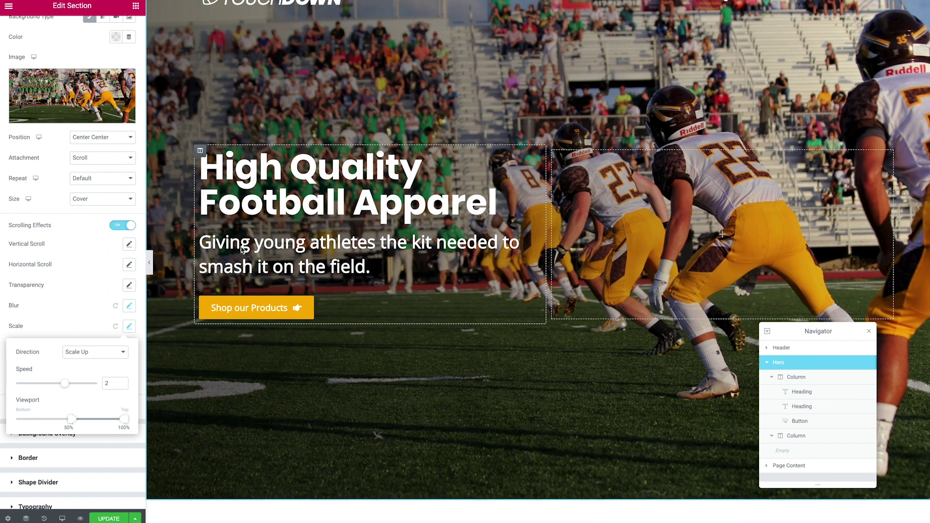
scroll(208, 145, up, 1)
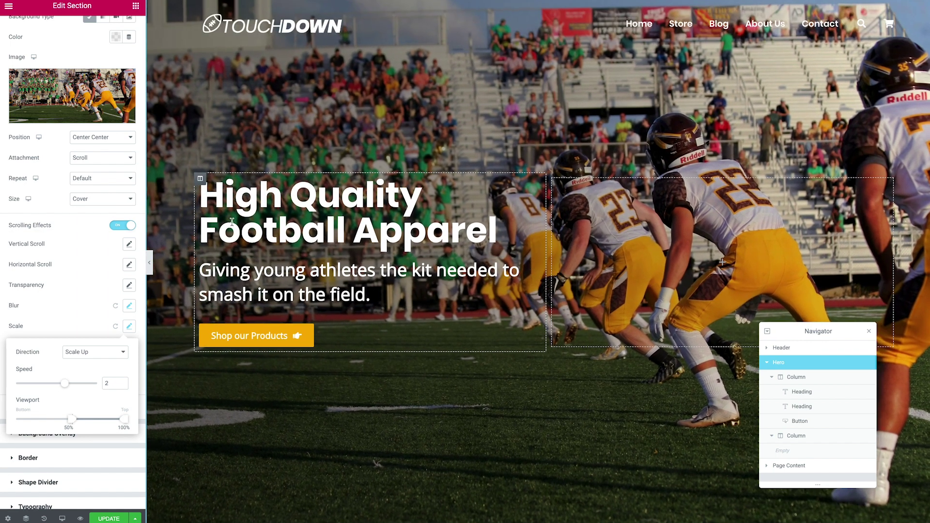
Turn on scrolling effects for the Hero column that holds the headings and the button
click(200, 179)
scroll(266, 338, down, 3)
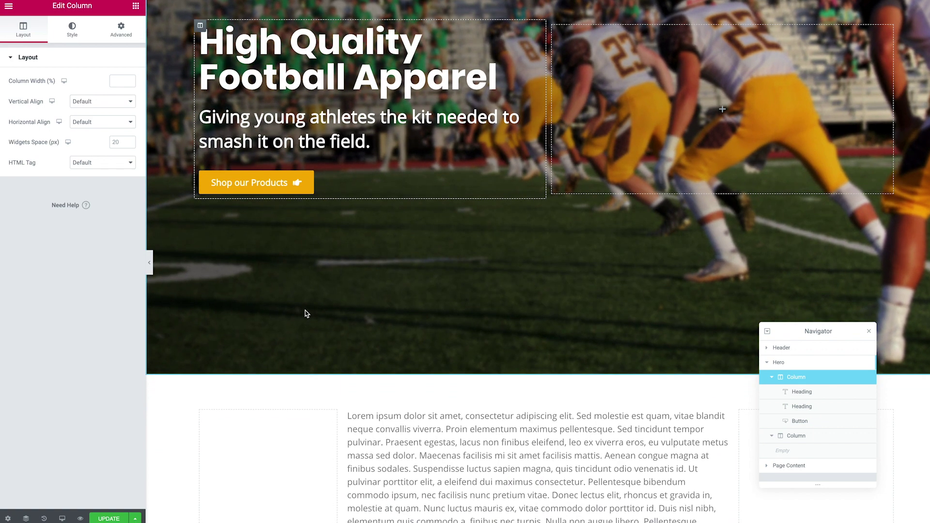
scroll(307, 311, up, 4)
scroll(421, 347, down, 5)
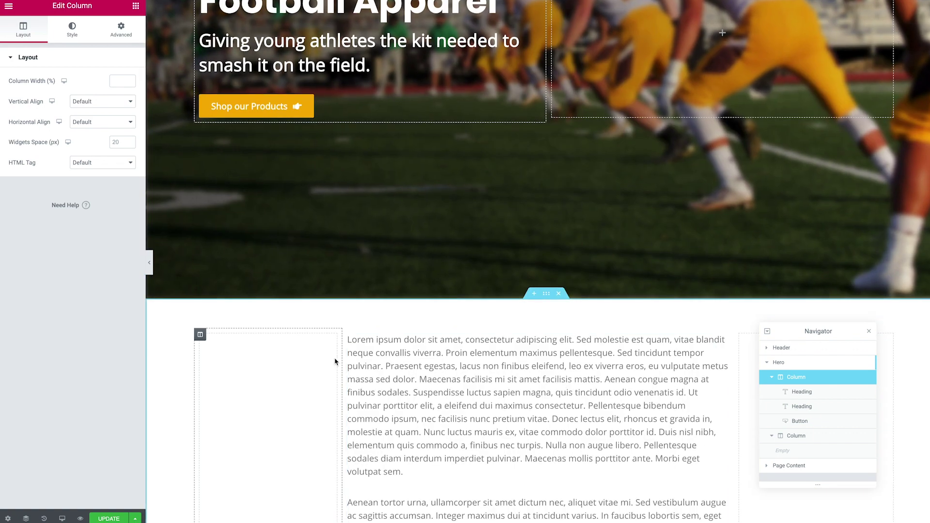
scroll(334, 361, up, 5)
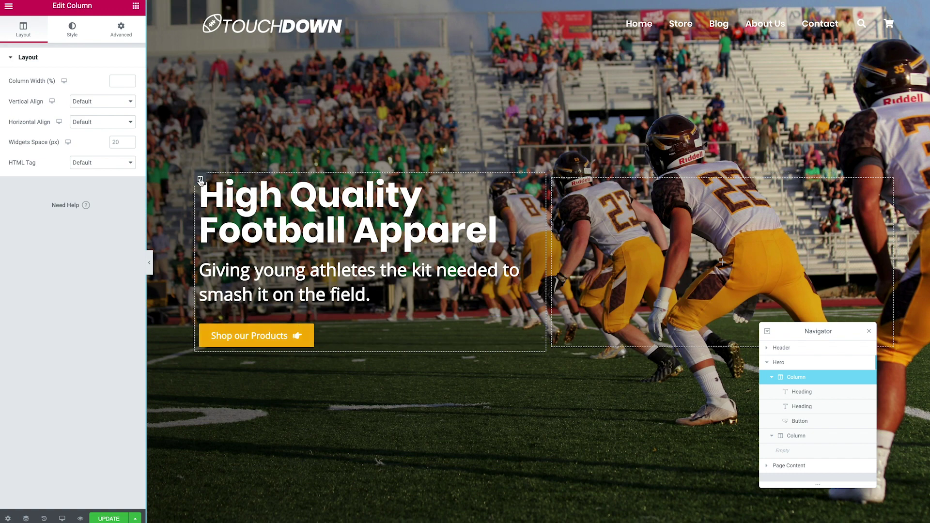
mouse_move(780, 379)
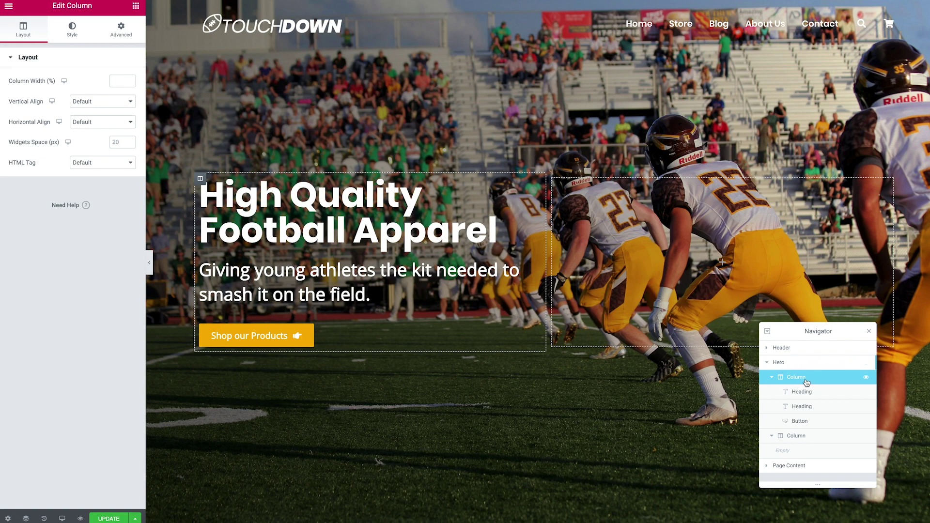
click(119, 32)
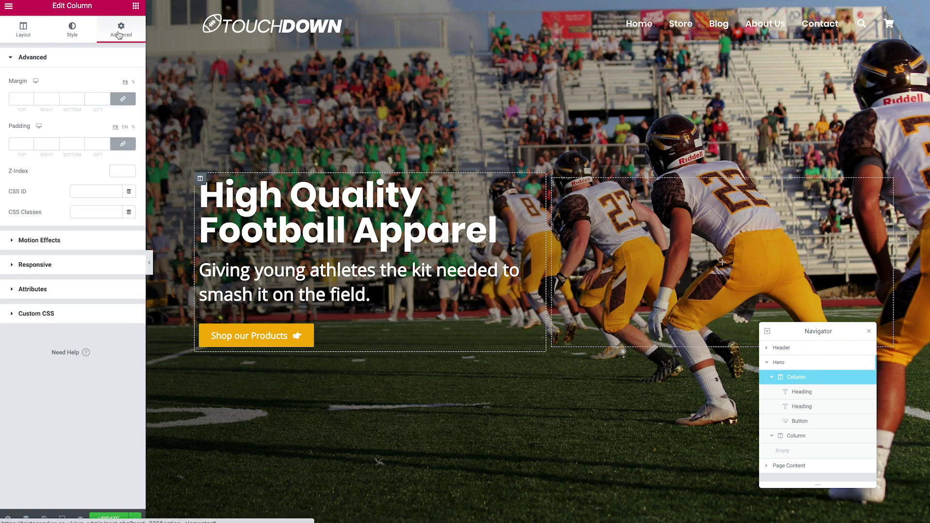
click(45, 241)
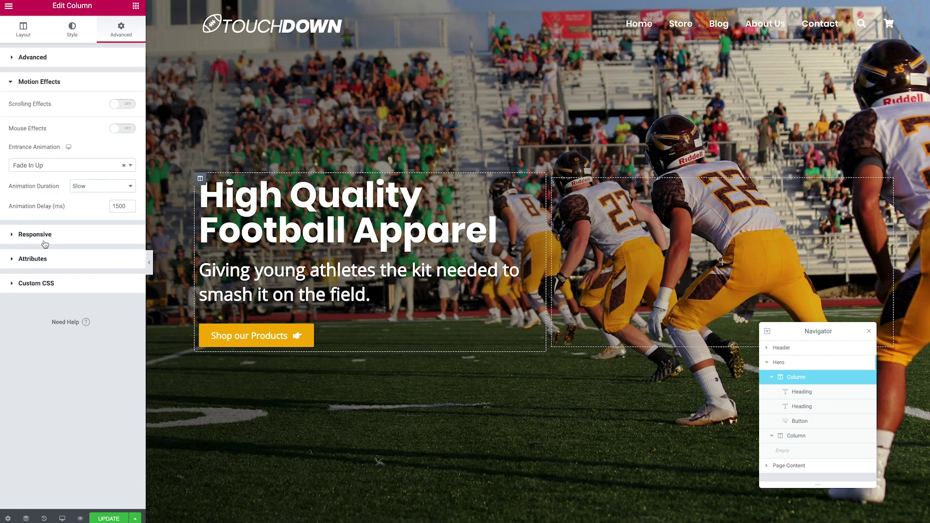
click(121, 105)
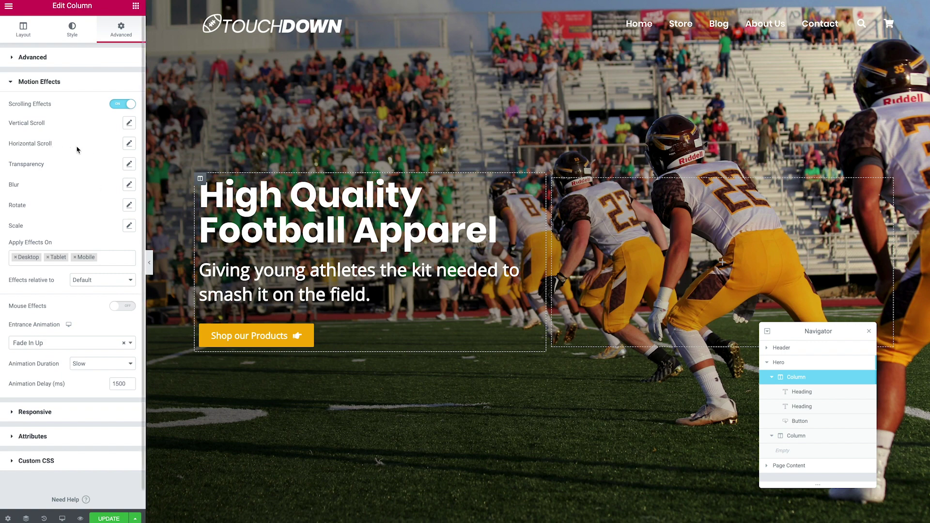
Add a downward vertical scroll effect at speed 2 to the Hero content column, covering the 0% to 100% viewport range
click(127, 125)
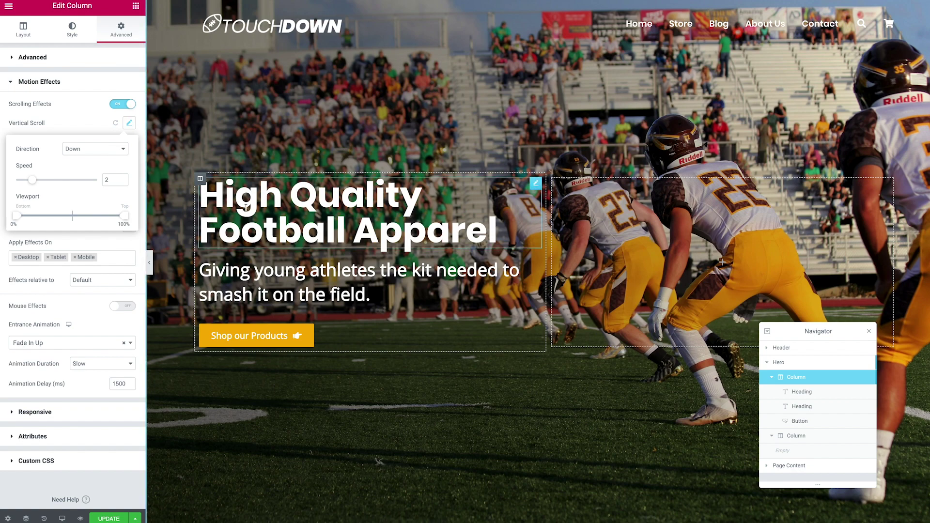
scroll(255, 241, down, 5)
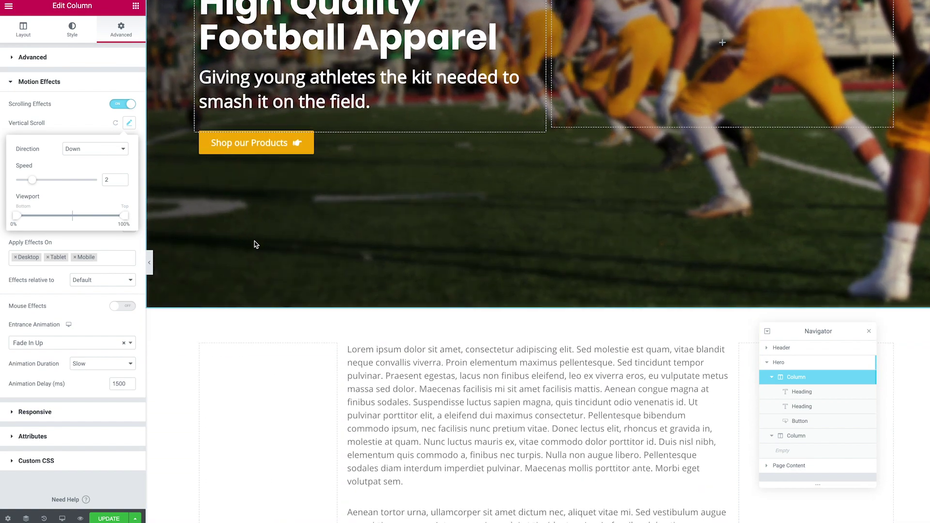
scroll(256, 245, up, 2)
scroll(255, 245, up, 2)
scroll(252, 239, down, 5)
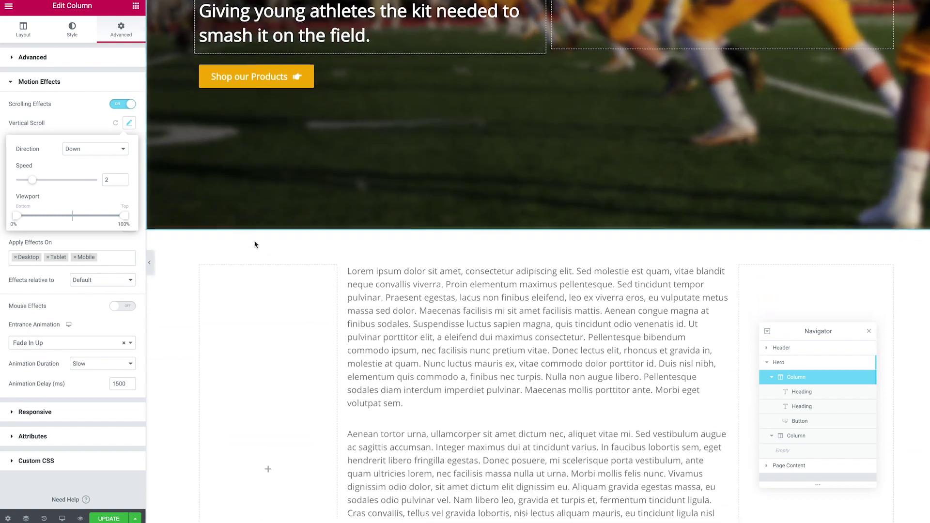
Examine how the Hero content column shifts vertically relative to the background as the page scrolls
scroll(254, 242, up, 4)
scroll(255, 245, up, 1)
scroll(255, 244, down, 3)
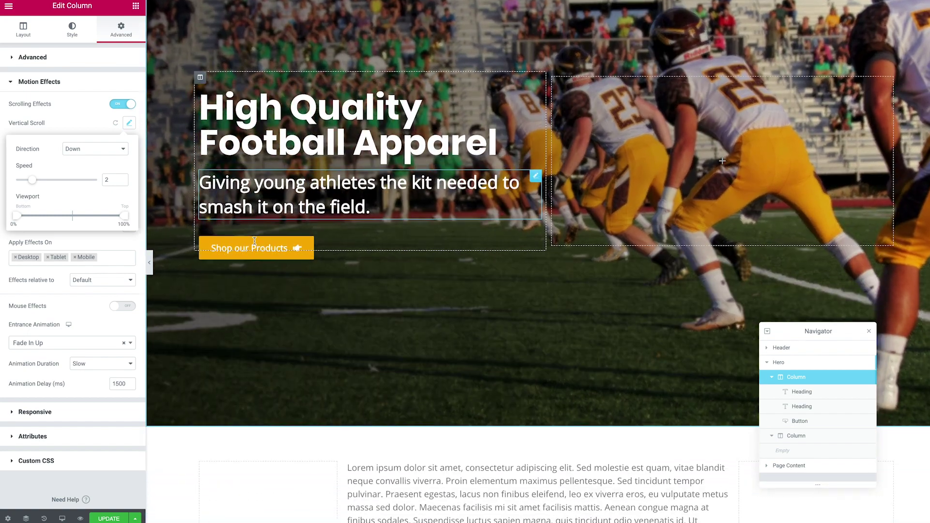
scroll(255, 245, up, 3)
scroll(254, 239, down, 3)
scroll(254, 241, up, 4)
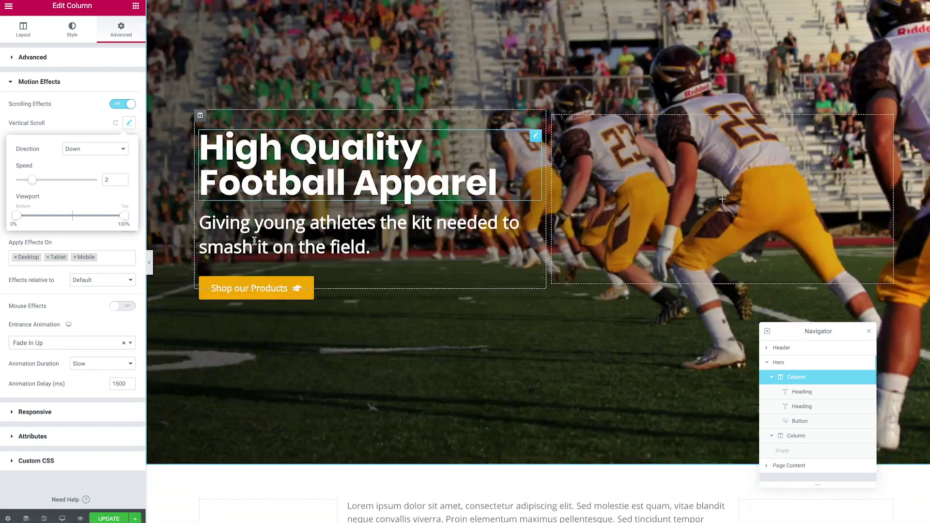
scroll(254, 241, down, 3)
scroll(255, 243, up, 3)
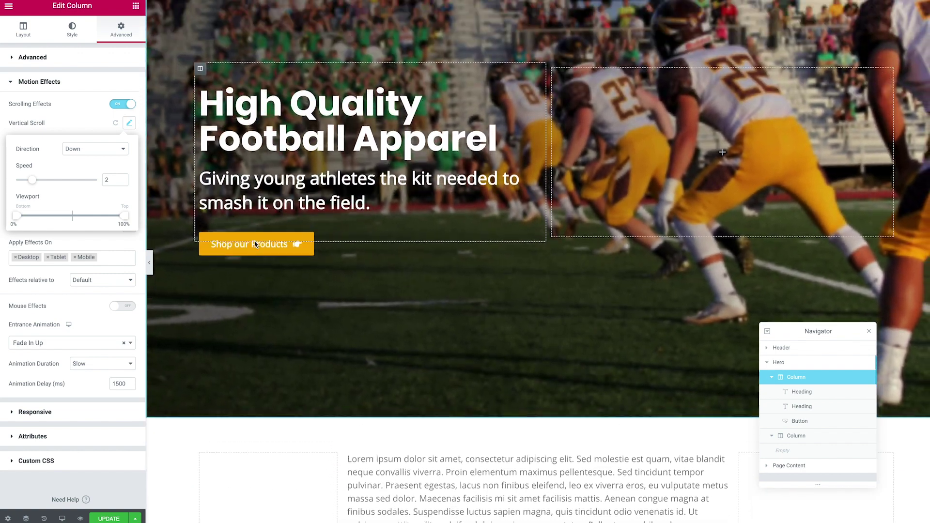
click(406, 130)
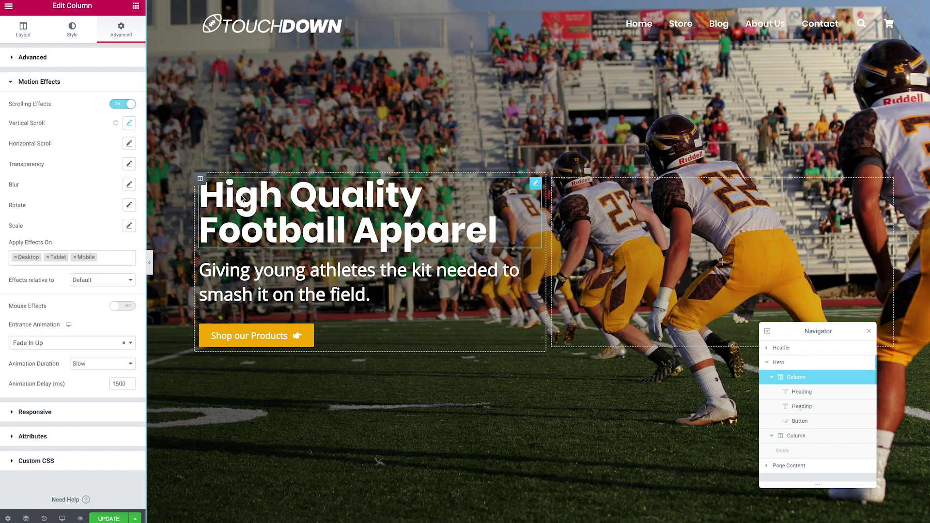
scroll(316, 206, down, 3)
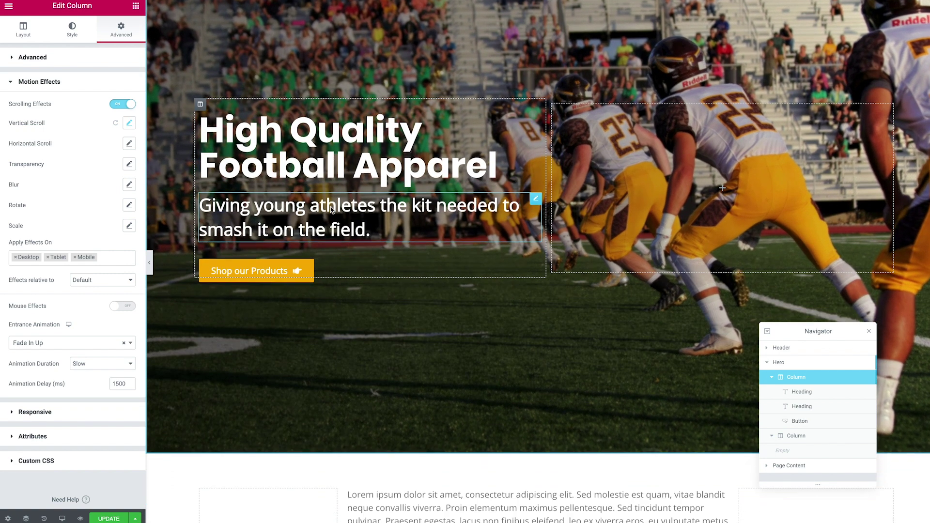
scroll(330, 209, down, 3)
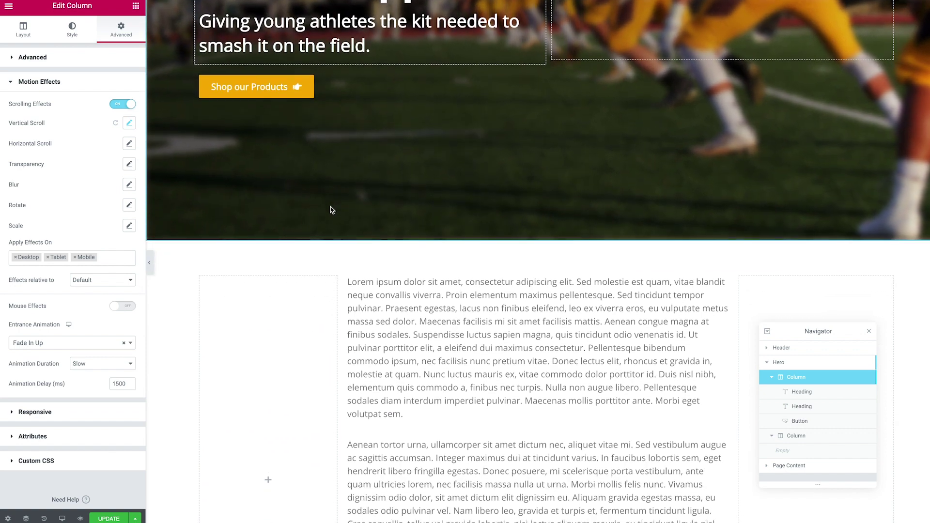
scroll(331, 209, up, 6)
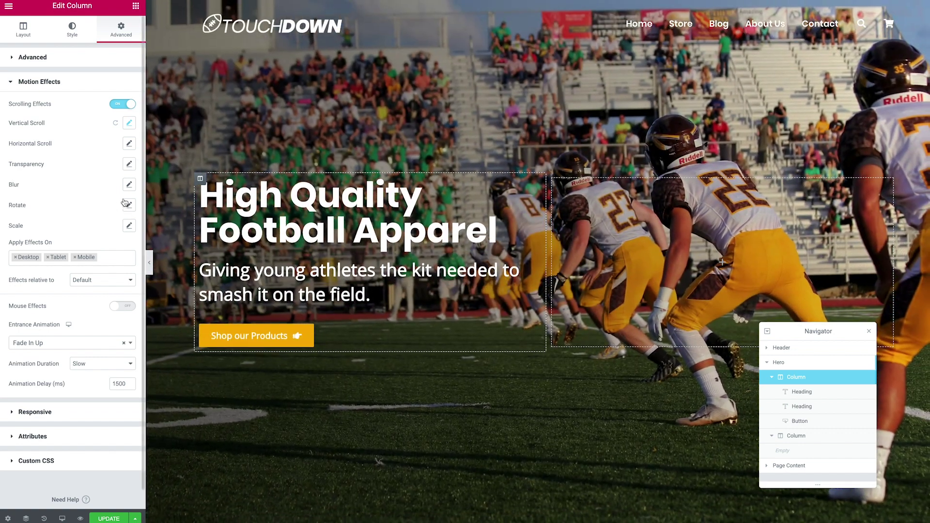
Add a Fade Out transparency effect at level 10 to the Hero content column, with a viewport range of 54% to 100%
click(129, 166)
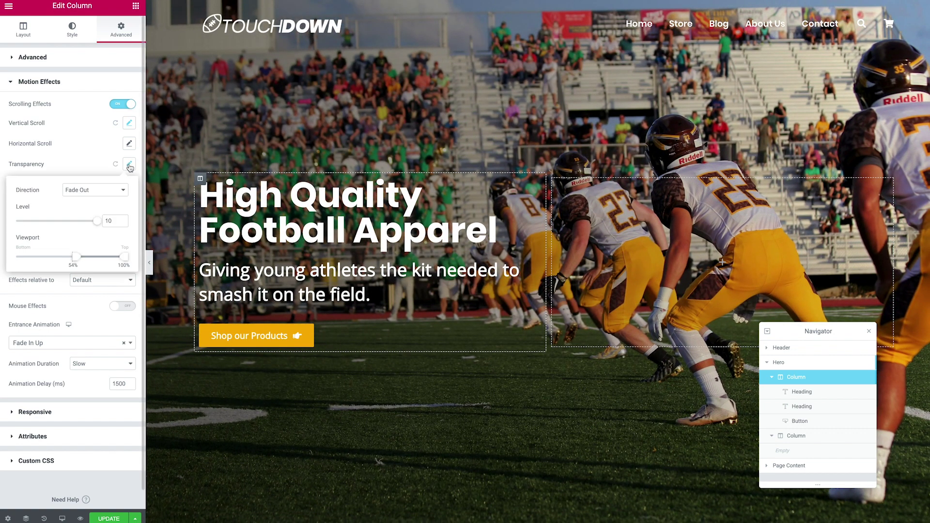
click(92, 190)
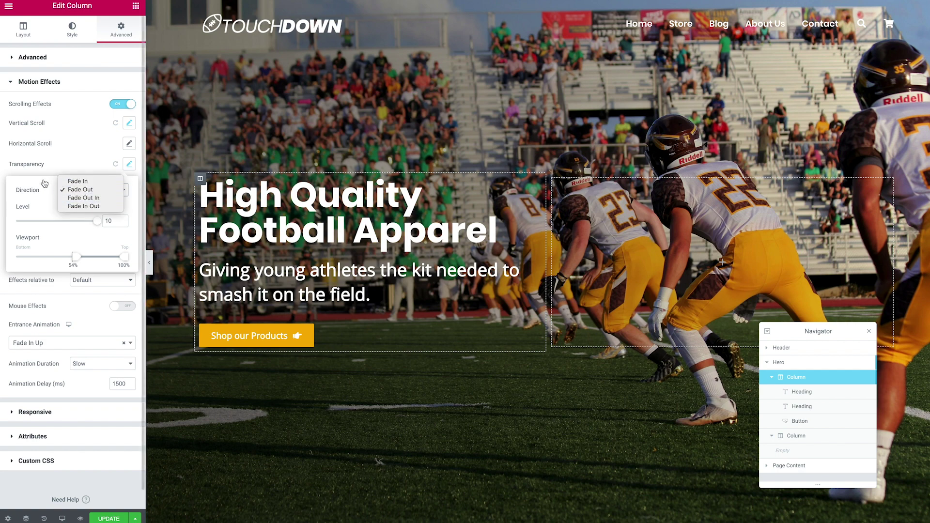
click(261, 165)
scroll(261, 165, down, 3)
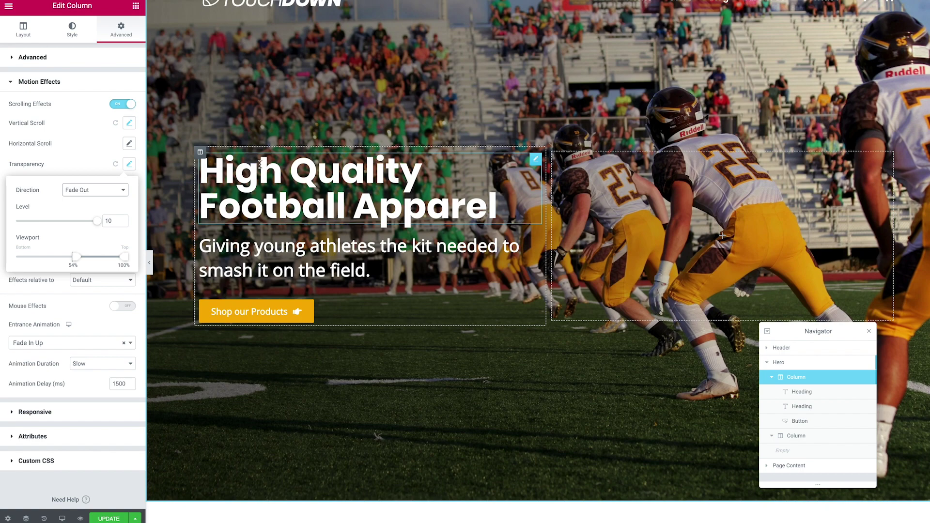
Examine how the column's fade-out and vertical motion combine with the background blur and zoom while scrolling
scroll(261, 164, down, 5)
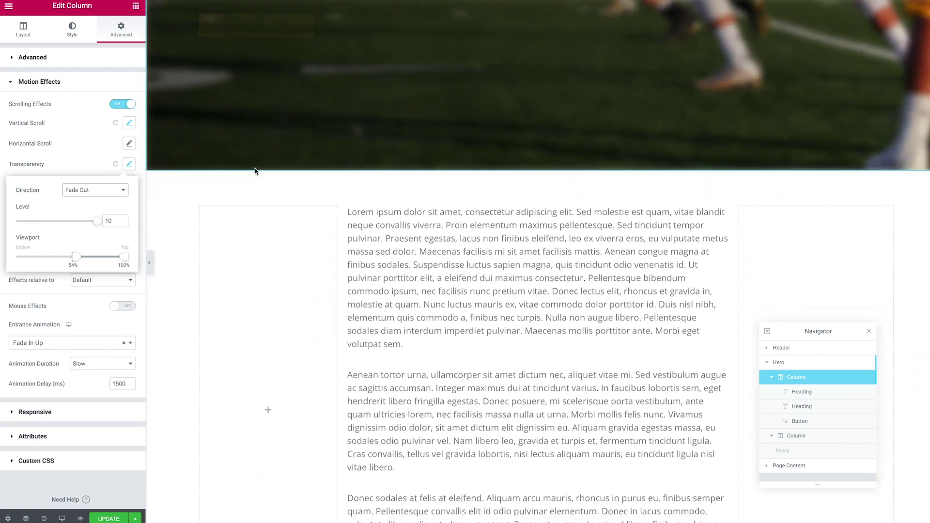
scroll(256, 172, up, 6)
scroll(255, 170, down, 4)
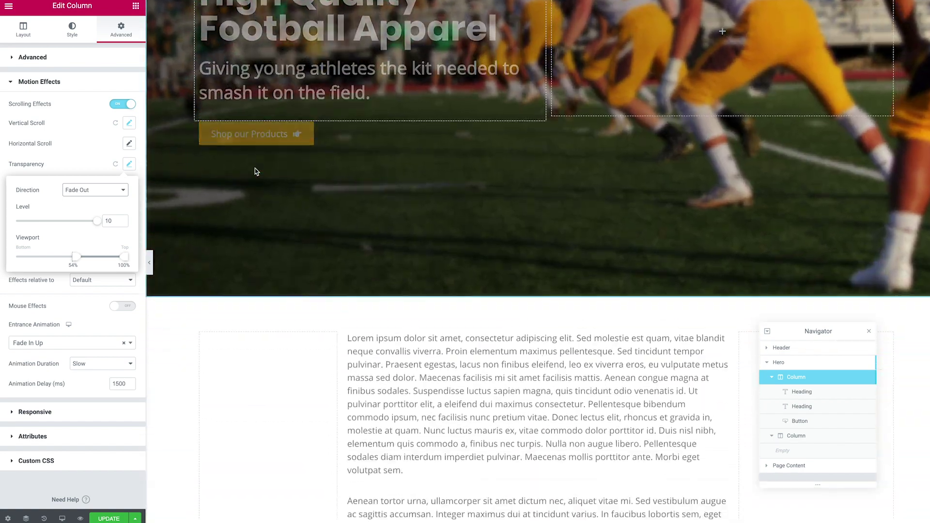
scroll(253, 170, up, 3)
scroll(254, 169, up, 2)
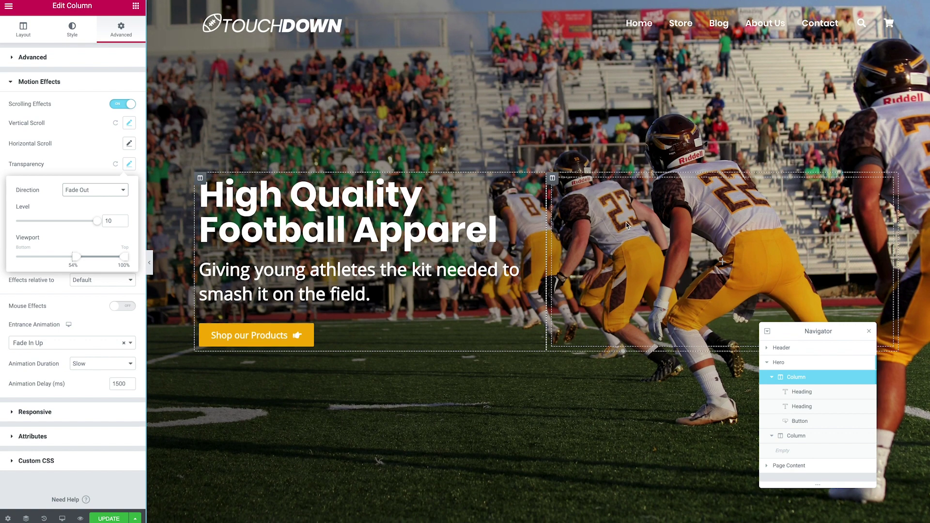
scroll(605, 233, down, 1)
scroll(339, 257, up, 1)
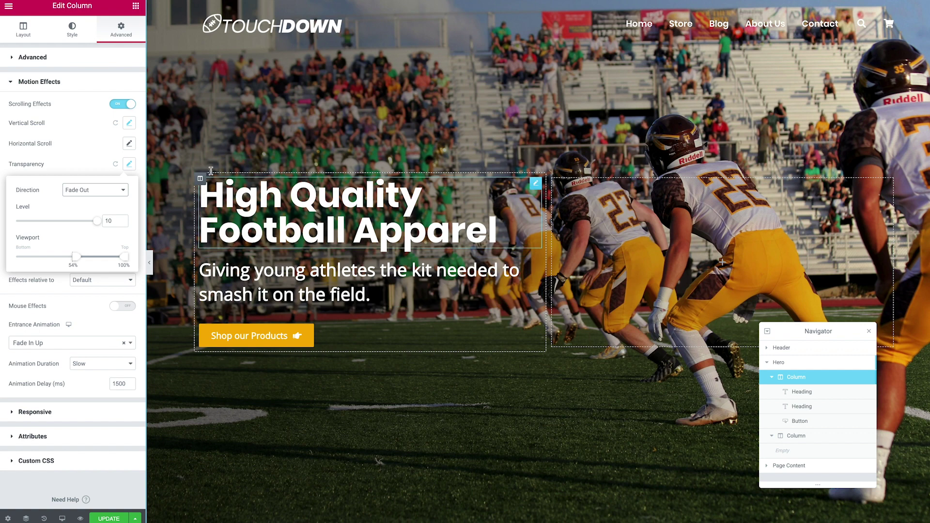
scroll(339, 290, down, 2)
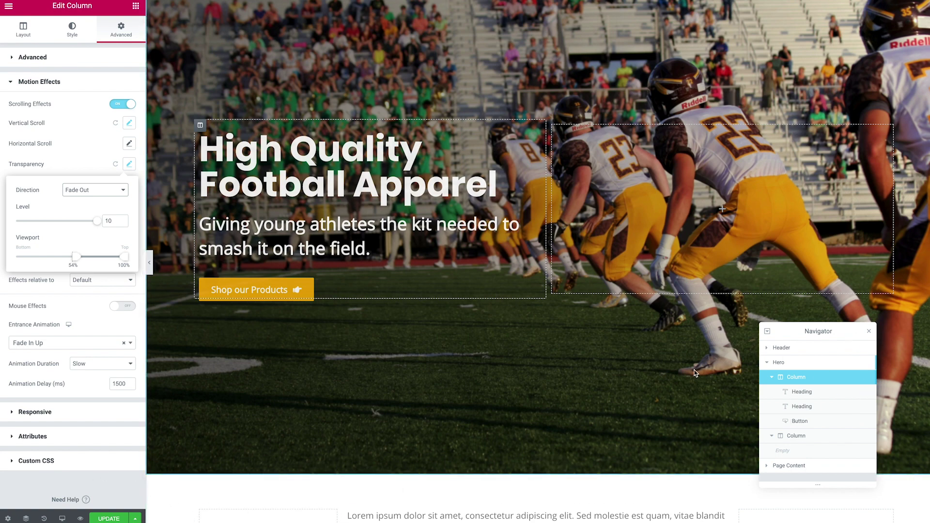
scroll(516, 367, up, 1)
scroll(436, 373, down, 3)
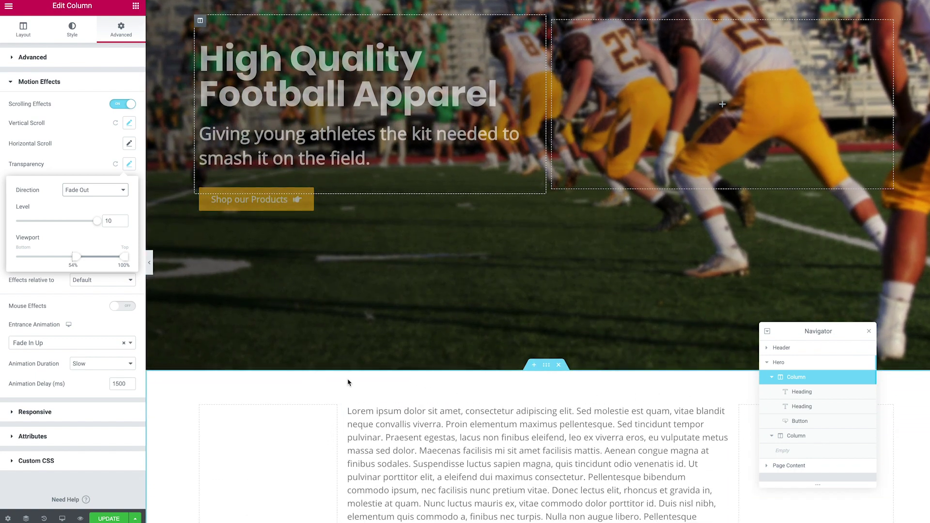
scroll(369, 381, up, 3)
scroll(333, 379, down, 1)
scroll(336, 378, up, 1)
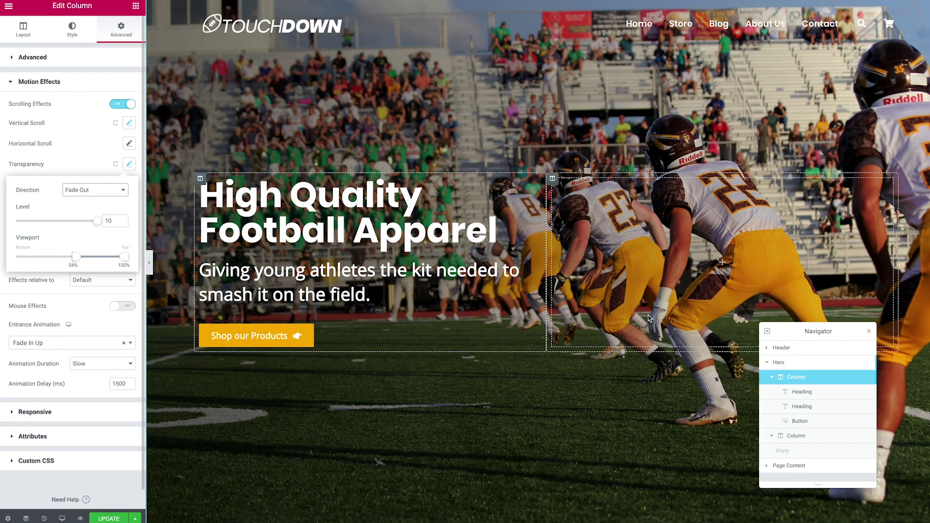
Add a Drops shape divider to the bottom edge of the Hero section
click(778, 362)
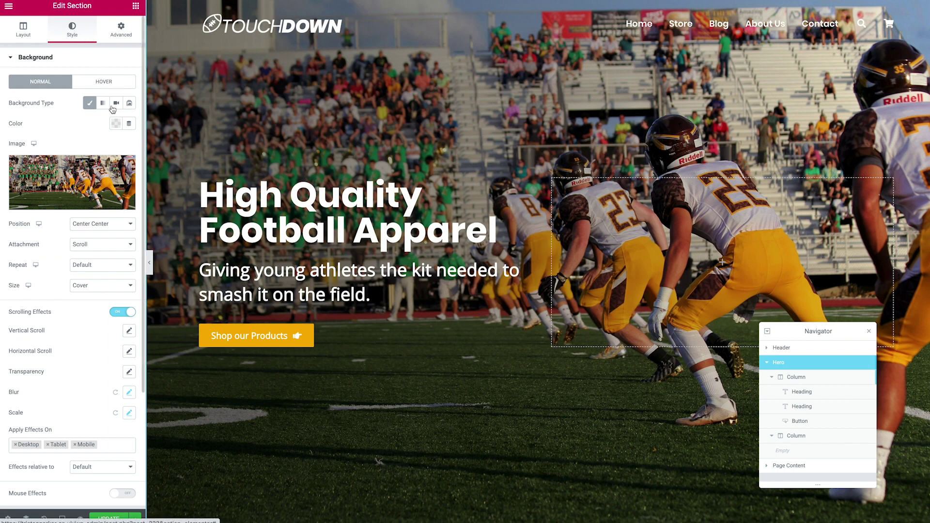
scroll(77, 52, down, 5)
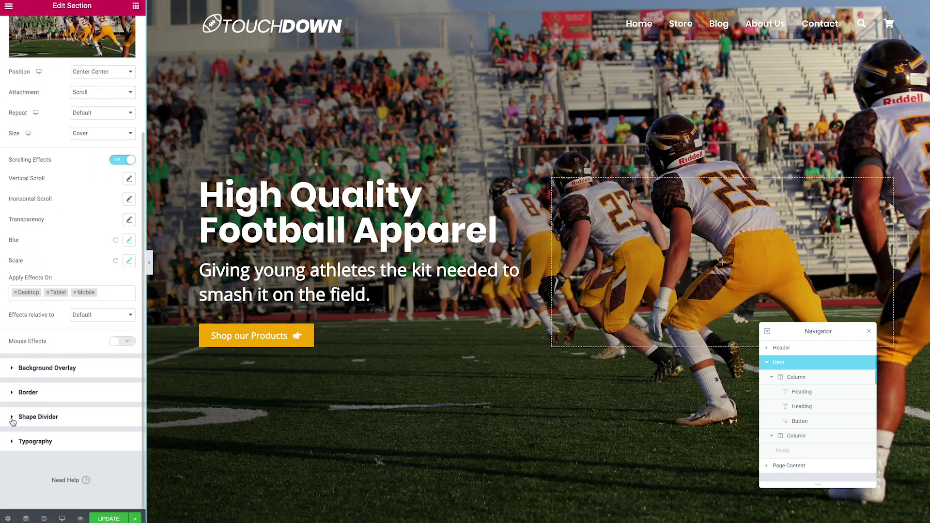
click(14, 418)
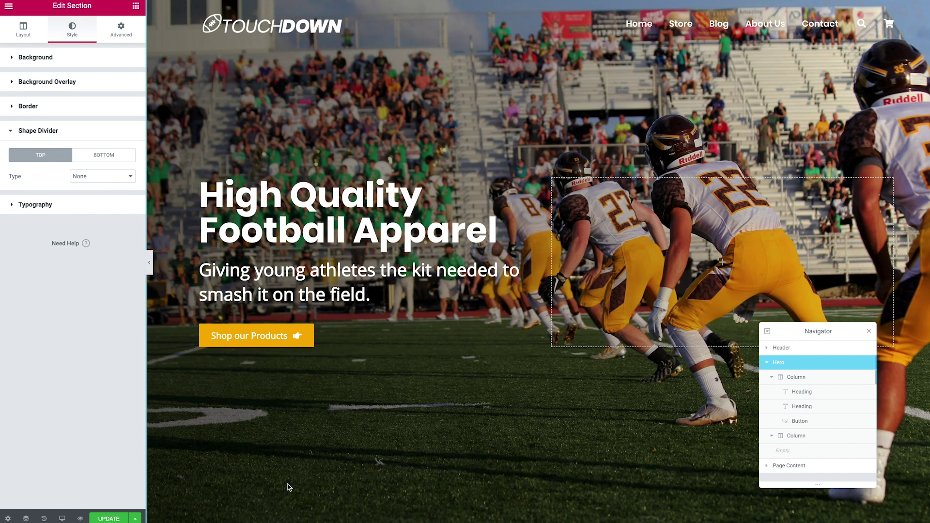
scroll(245, 460, down, 1)
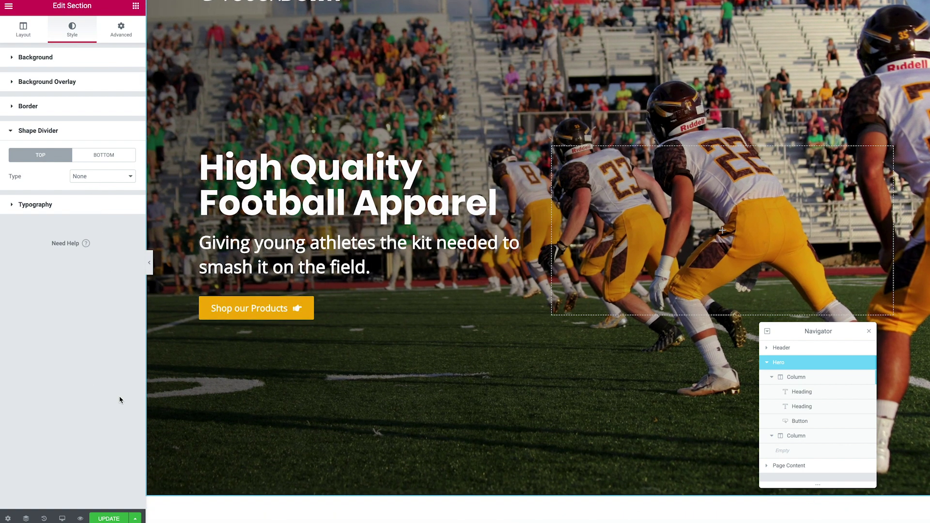
click(104, 156)
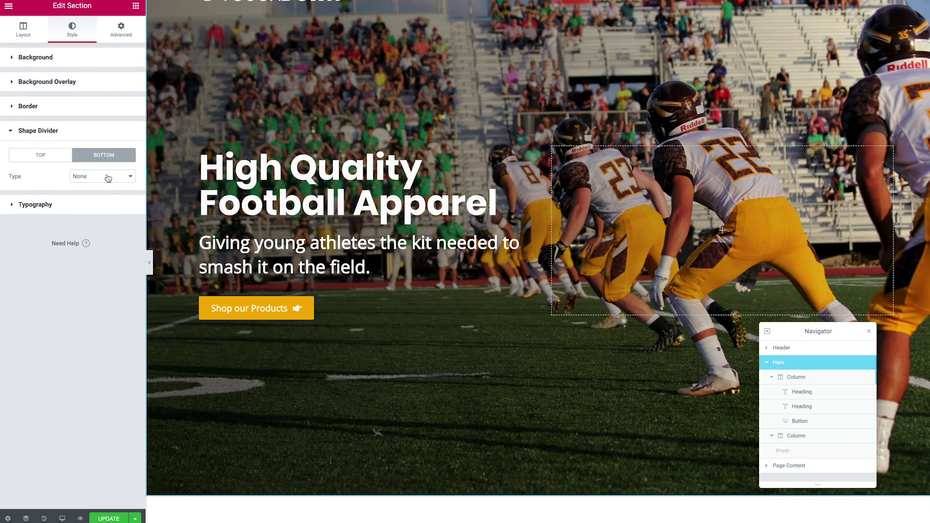
click(100, 178)
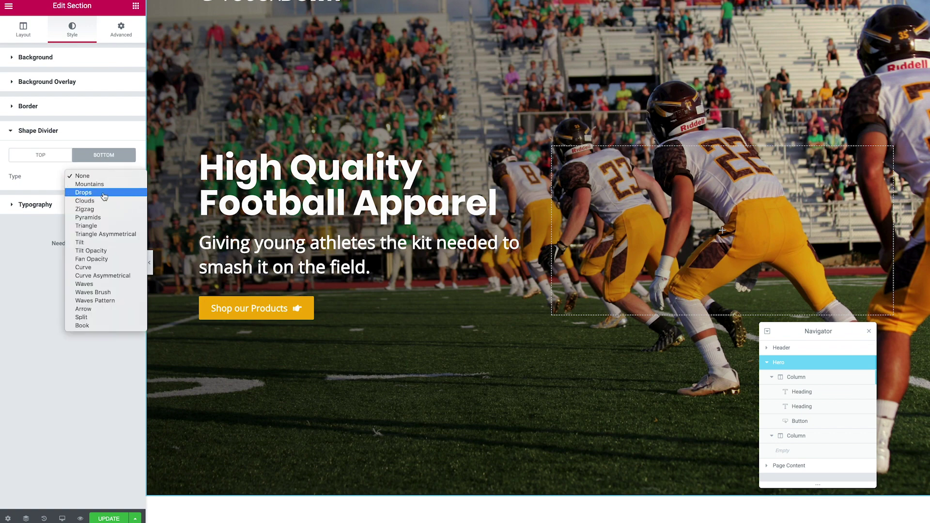
click(103, 193)
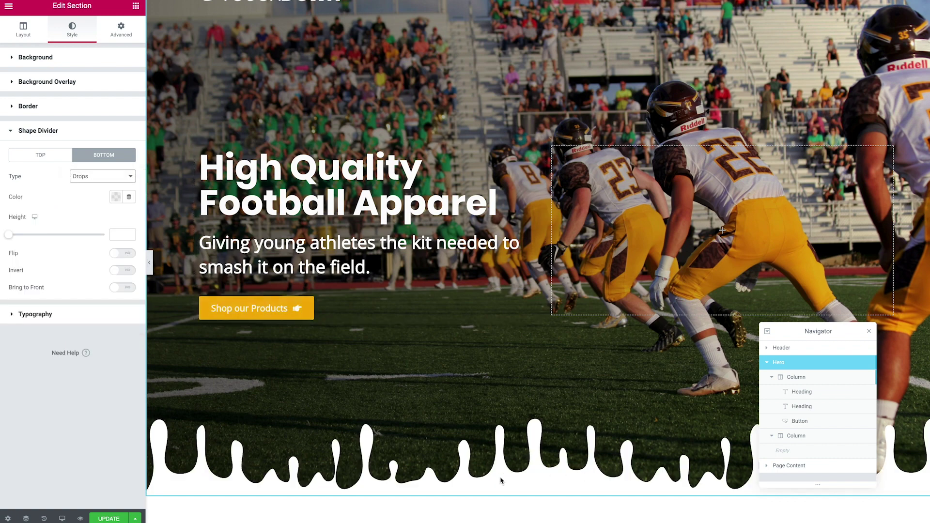
Try the Tilt shape for the Hero's bottom divider and check it while scrolling the page
click(104, 180)
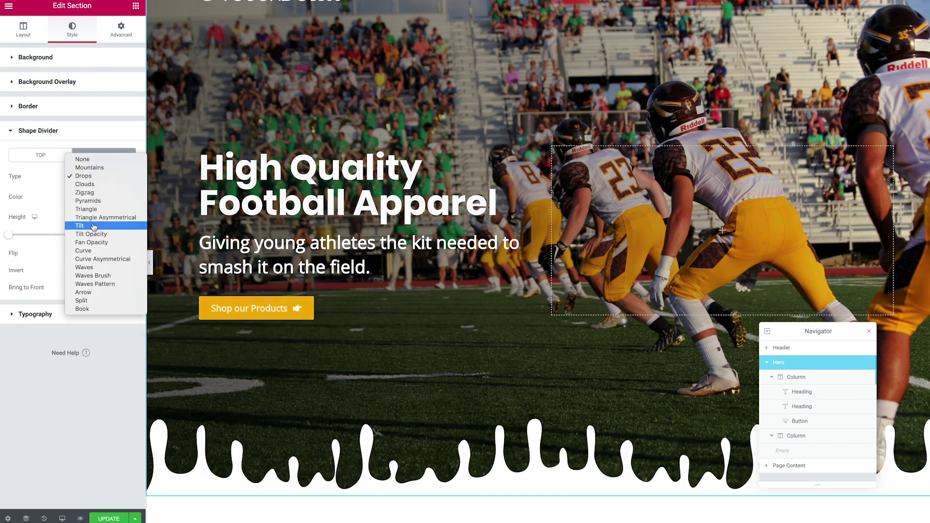
click(93, 227)
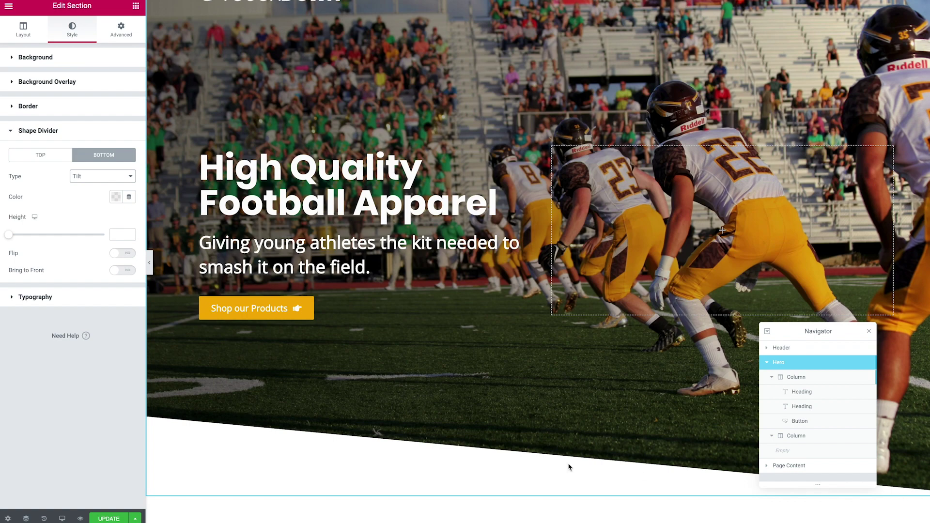
scroll(181, 426, down, 2)
scroll(181, 425, up, 4)
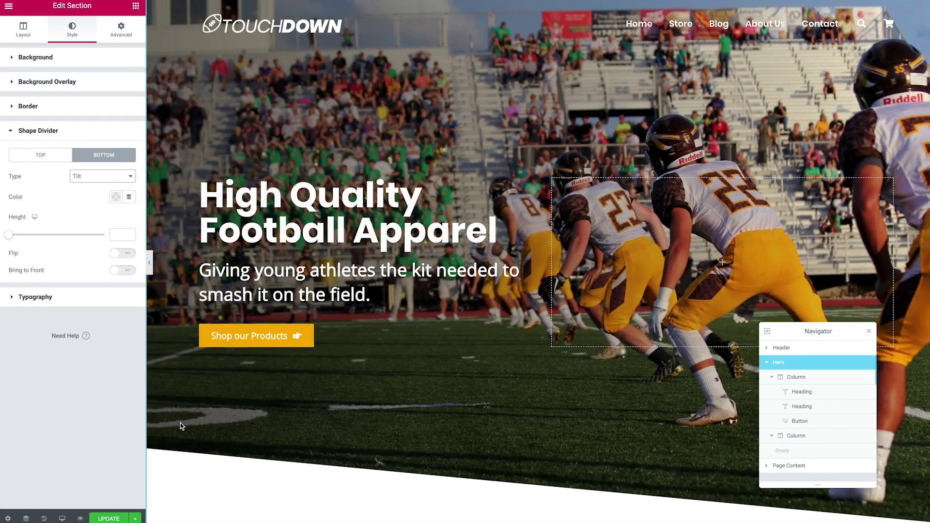
scroll(240, 410, down, 3)
scroll(241, 410, up, 4)
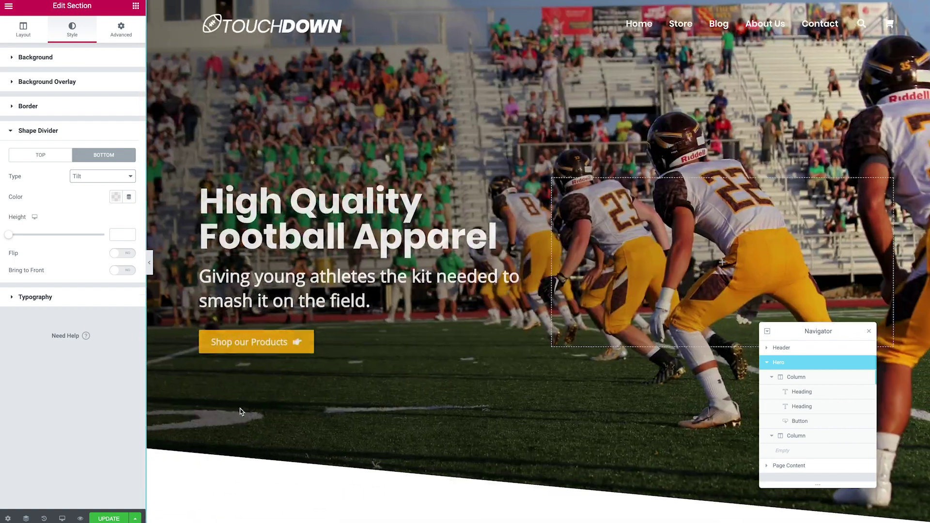
Change the Hero's bottom shape divider to Curve and check its edge against the content below while scrolling
click(99, 177)
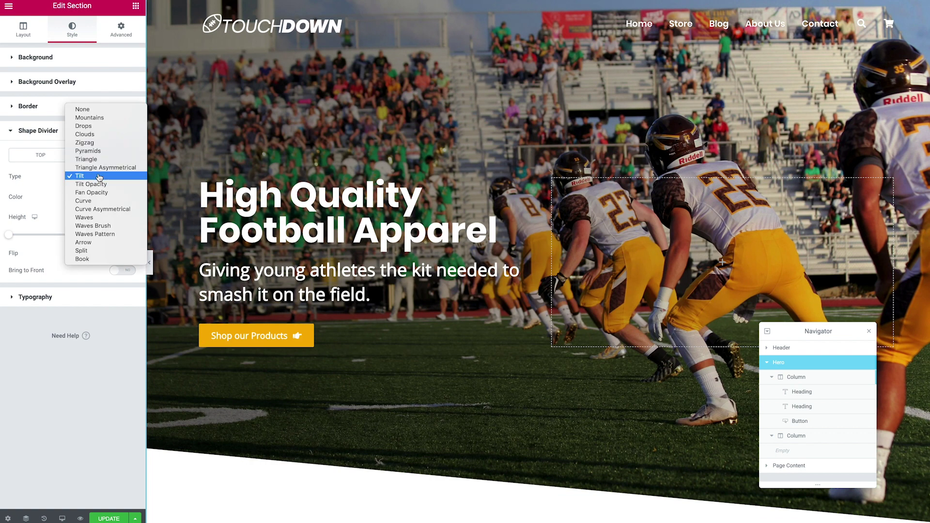
click(117, 201)
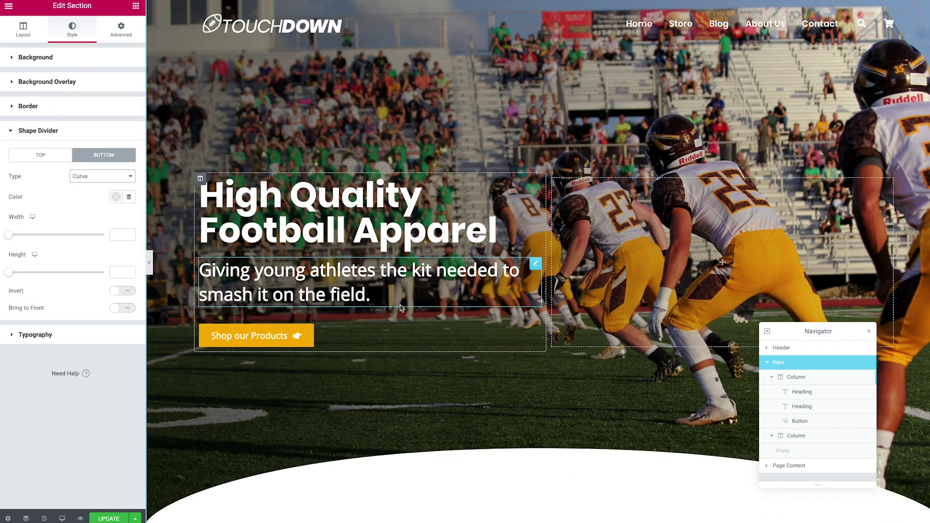
scroll(504, 332, down, 2)
scroll(505, 334, up, 2)
scroll(507, 332, down, 1)
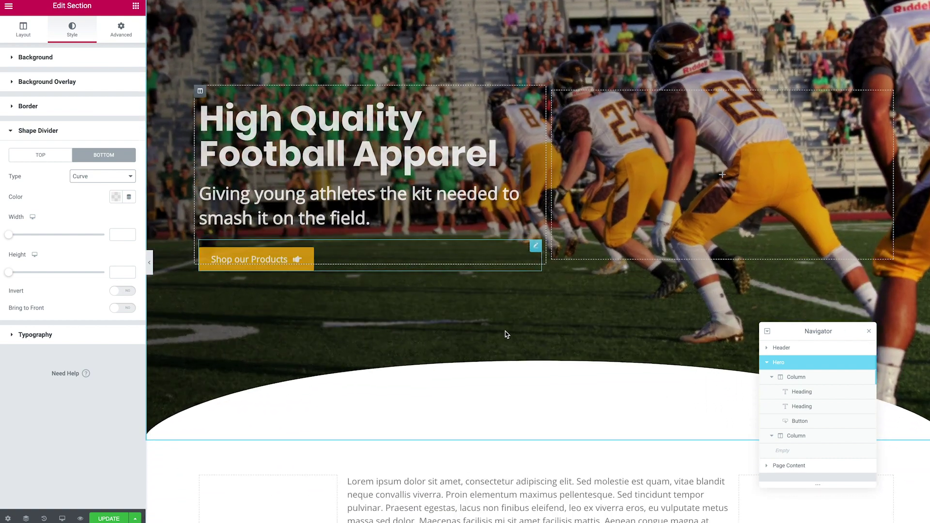
scroll(359, 391, up, 1)
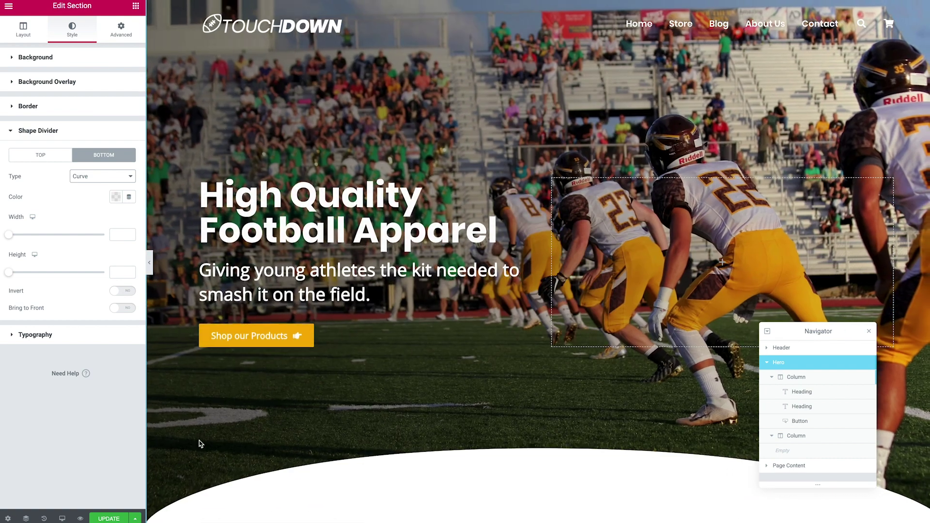
Invert the Hero's bottom Curve divider and check its edge against the content below while scrolling
click(119, 293)
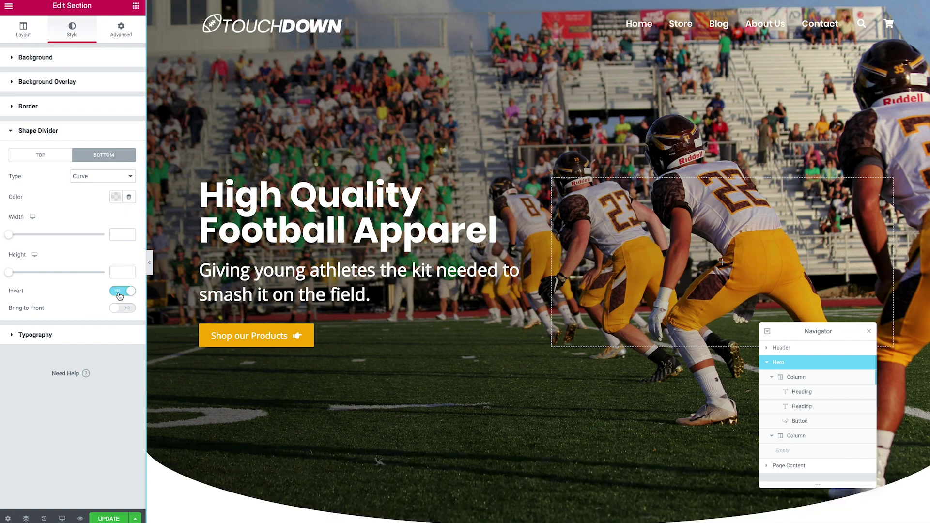
scroll(327, 322, down, 2)
scroll(327, 323, up, 1)
scroll(327, 322, up, 1)
scroll(327, 322, down, 1)
scroll(328, 322, up, 1)
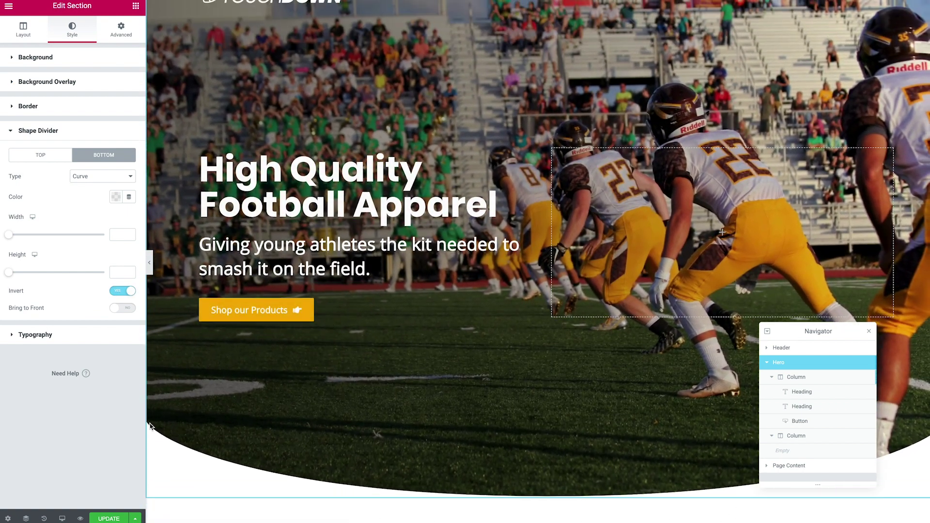
Set the Hero's bottom Curve divider to width 131 and height 296, and update the page
drag(9, 275, 44, 276)
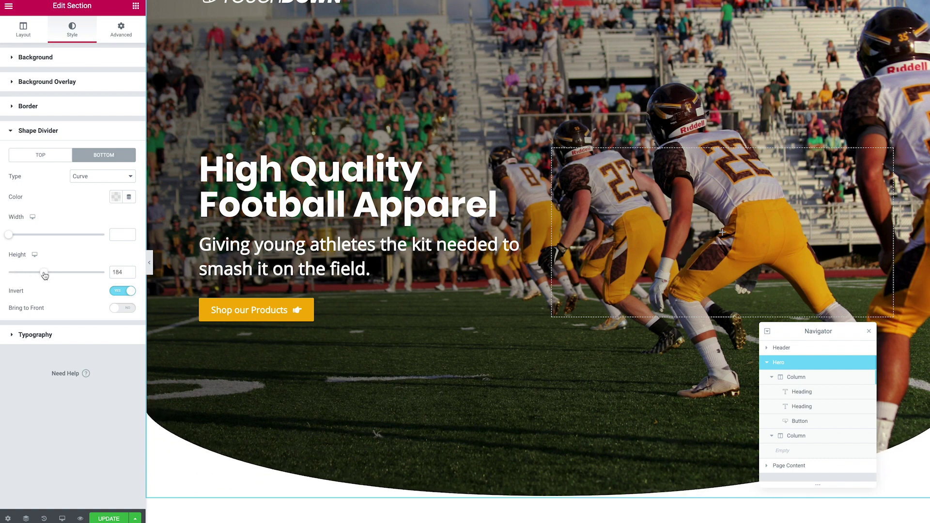
drag(9, 234, 23, 236)
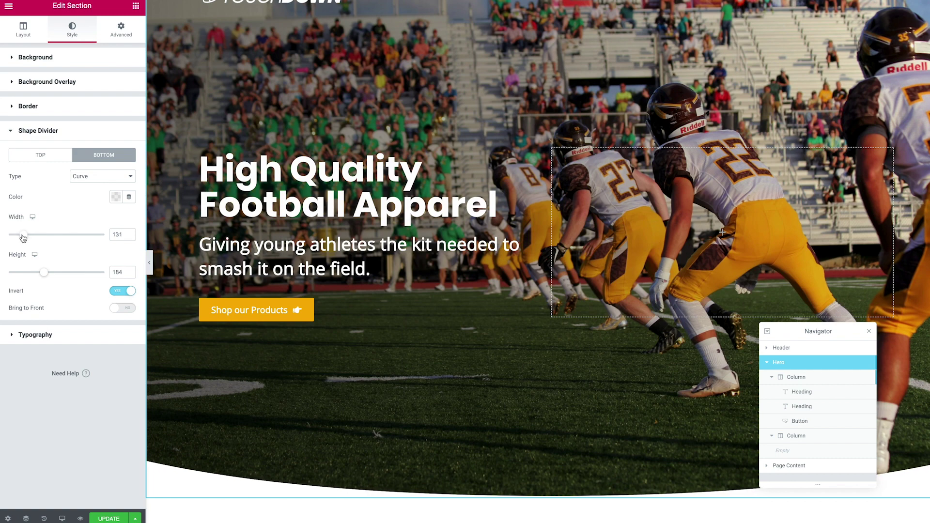
drag(44, 273, 66, 272)
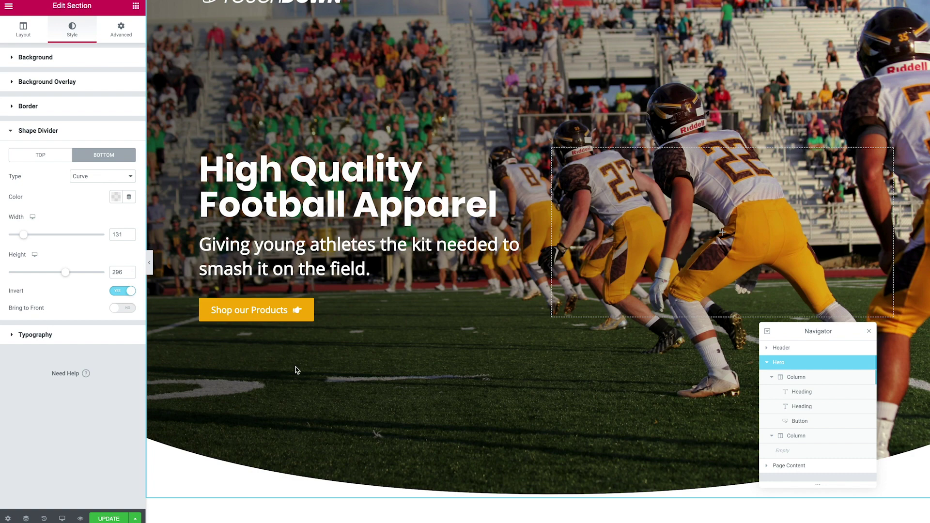
scroll(296, 370, down, 2)
scroll(293, 370, up, 3)
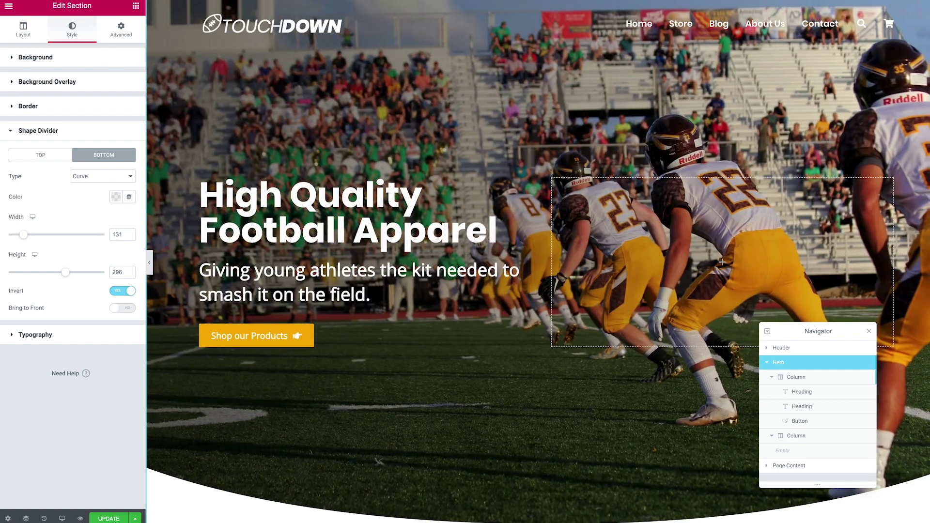
click(106, 519)
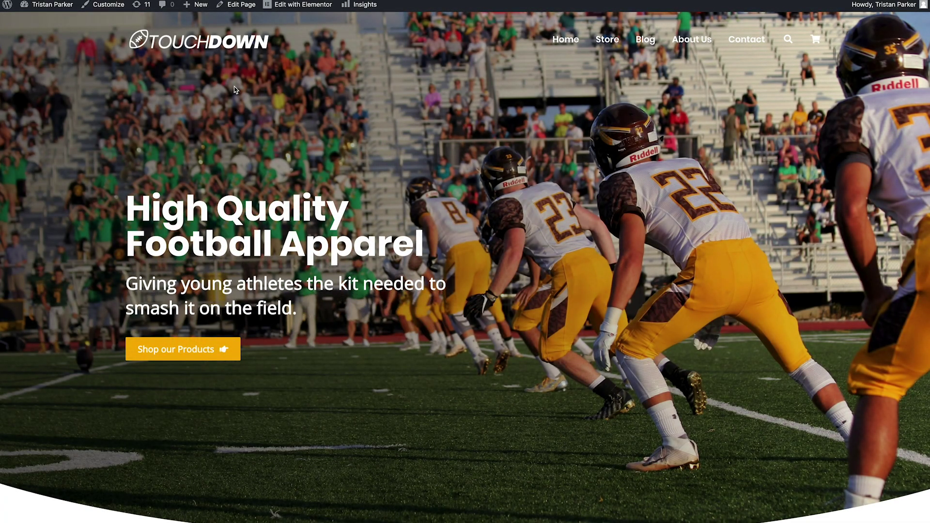
Examine the inverted curve divider together with the hero's background and text scroll effects on the live page
scroll(426, 96, down, 4)
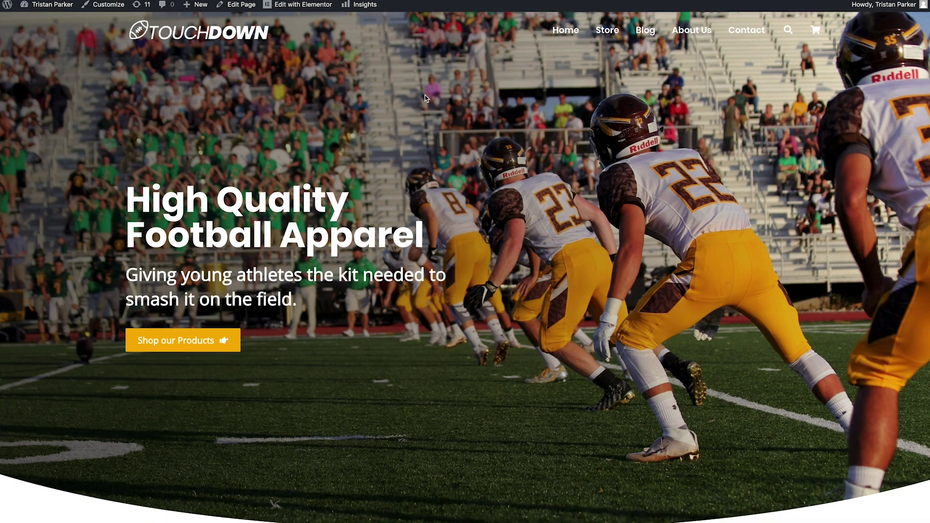
scroll(425, 95, down, 2)
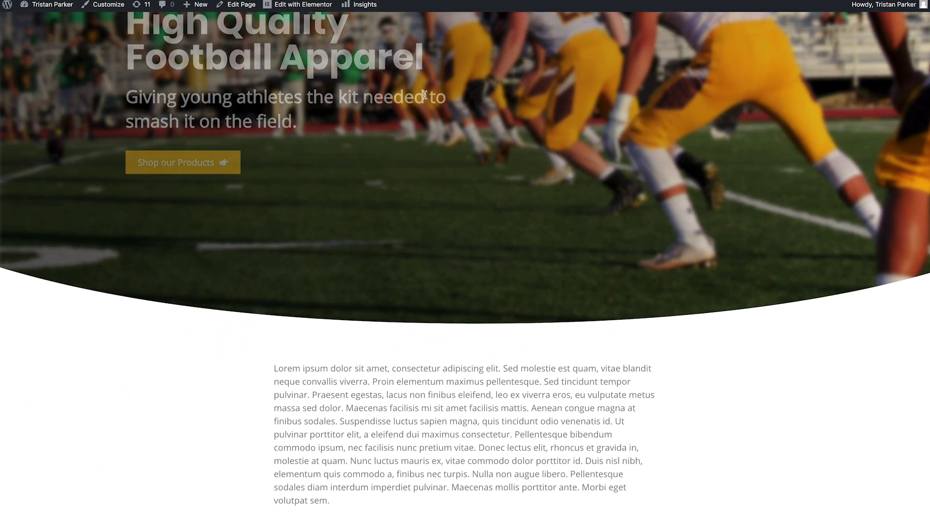
scroll(551, 113, up, 2)
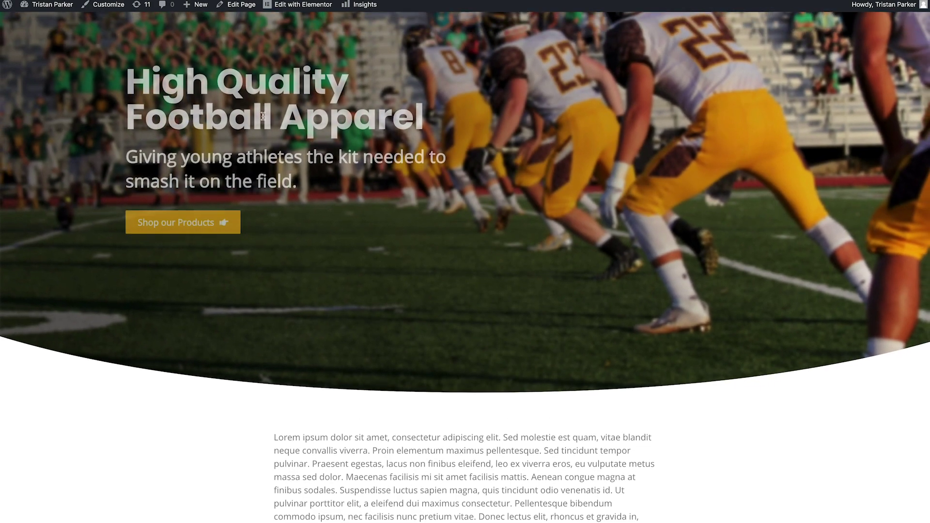
scroll(229, 99, down, 1)
scroll(229, 101, up, 5)
scroll(229, 103, down, 4)
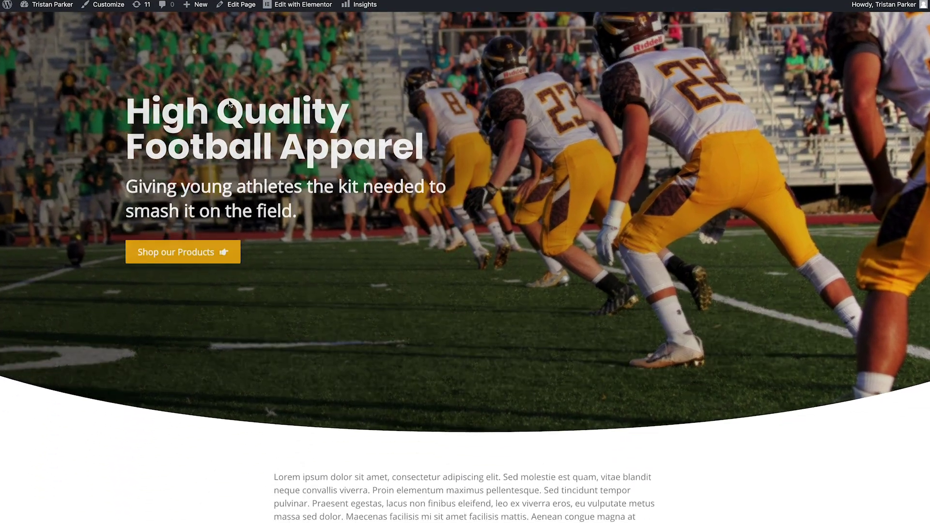
scroll(148, 200, up, 4)
scroll(148, 200, down, 3)
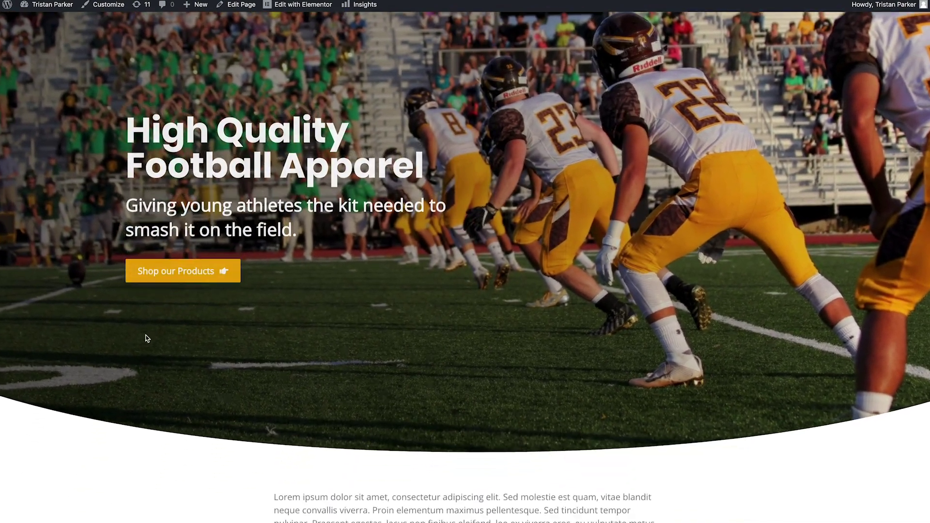
scroll(209, 415, up, 3)
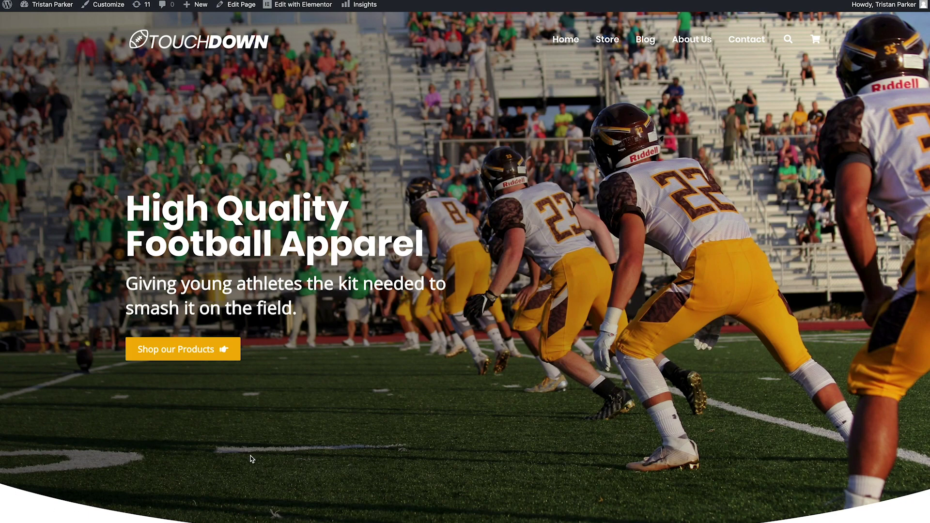
scroll(418, 374, down, 3)
scroll(392, 370, down, 3)
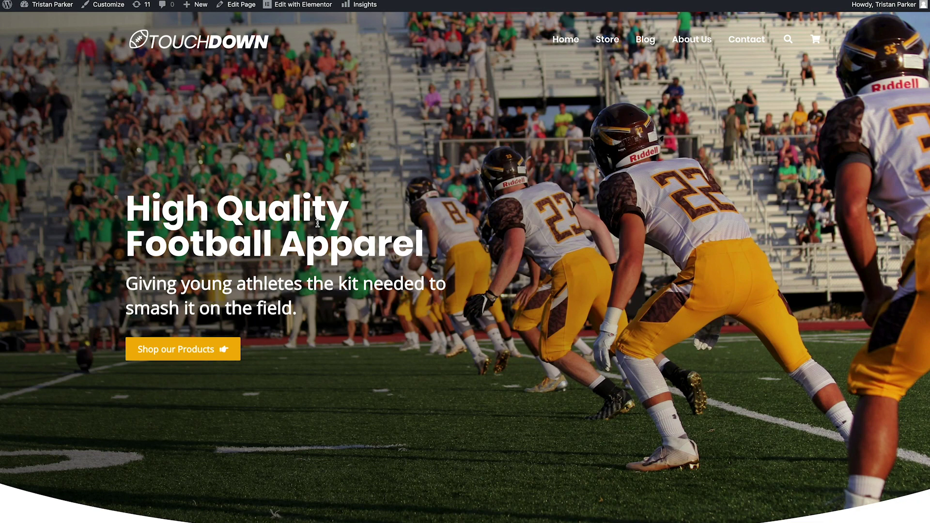